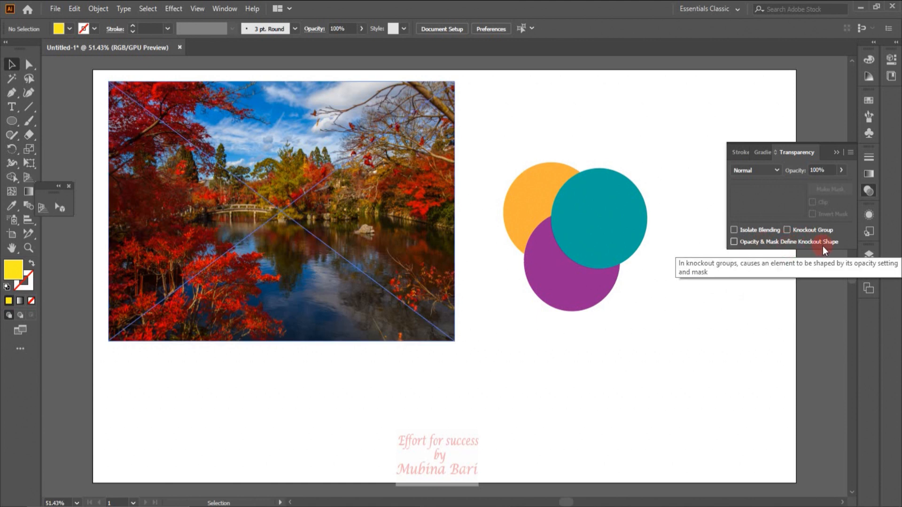
left_click(853, 156)
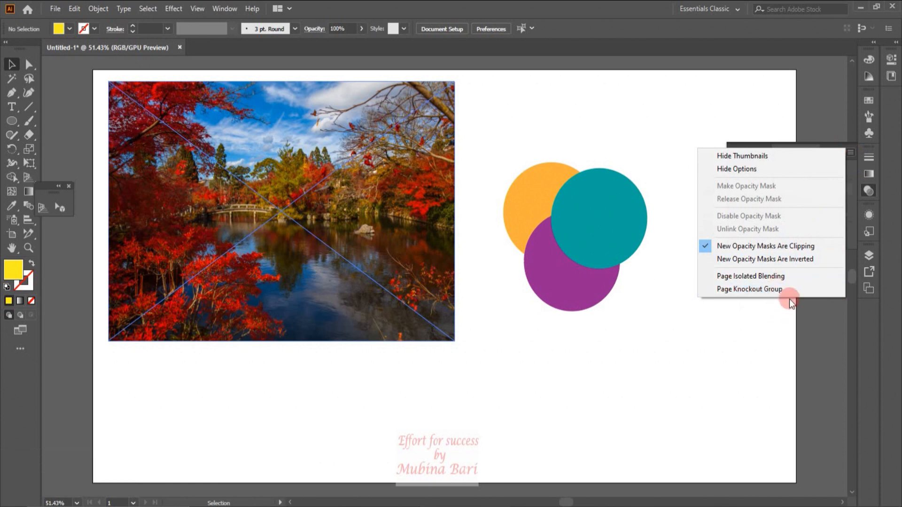
left_click(761, 306)
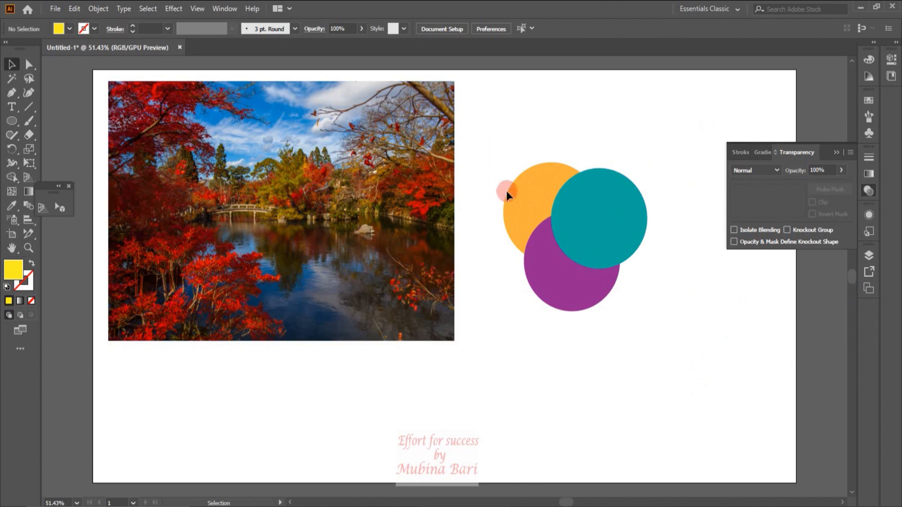
Step: Move the teal and orange circles away from the purple circle, and undo both moves
left_click_drag(624, 202, 672, 156)
left_click_drag(538, 189, 533, 135)
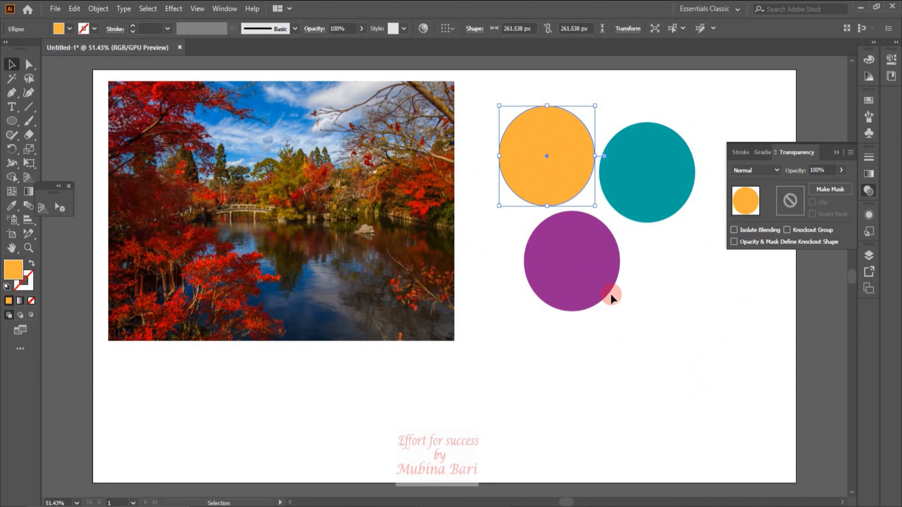
key("ctrl+z")
key("ctrl+z")
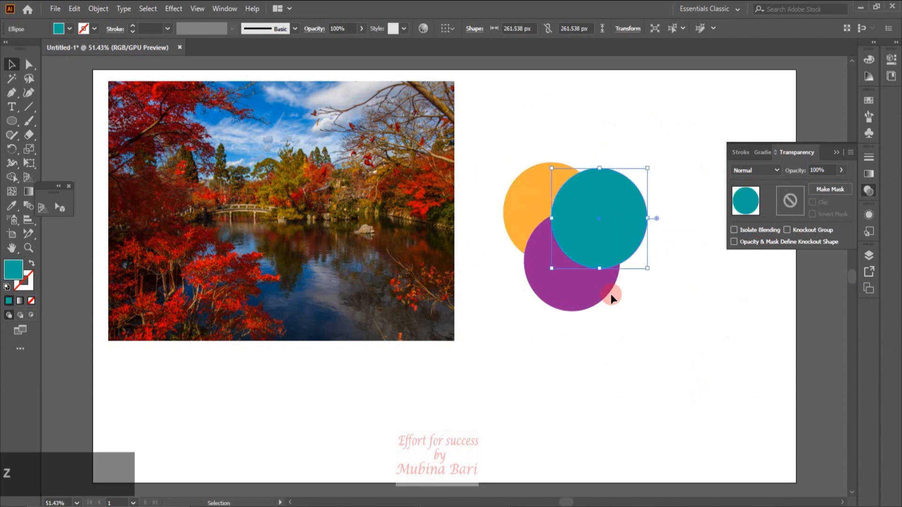
left_click(613, 297)
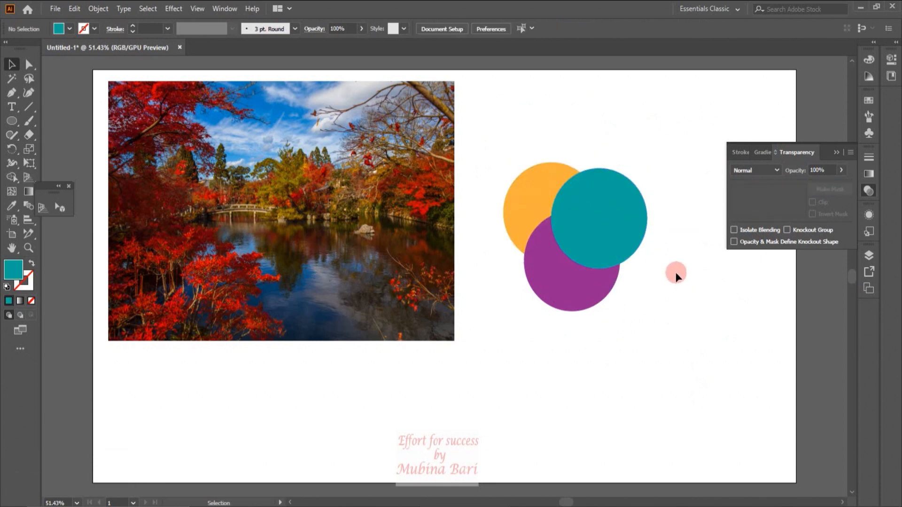
Step: Set the teal circle's opacity to 24%
left_click(637, 241)
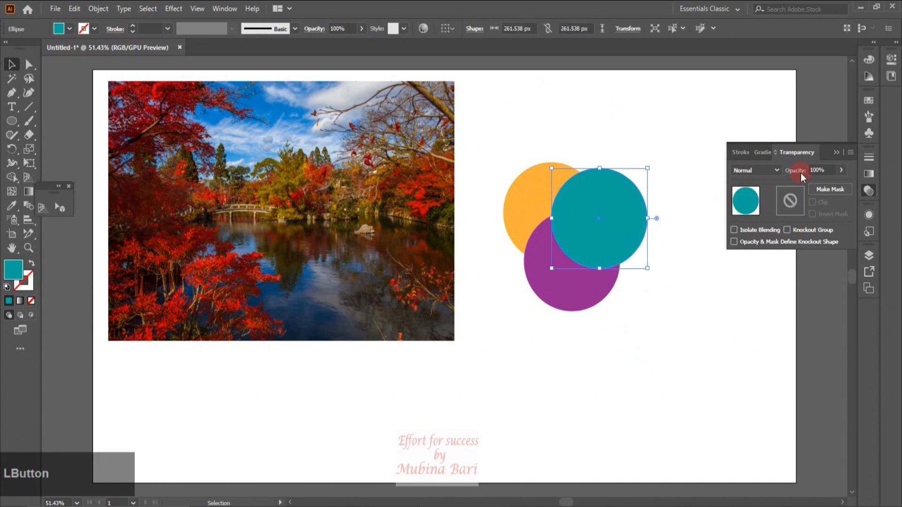
left_click(841, 170)
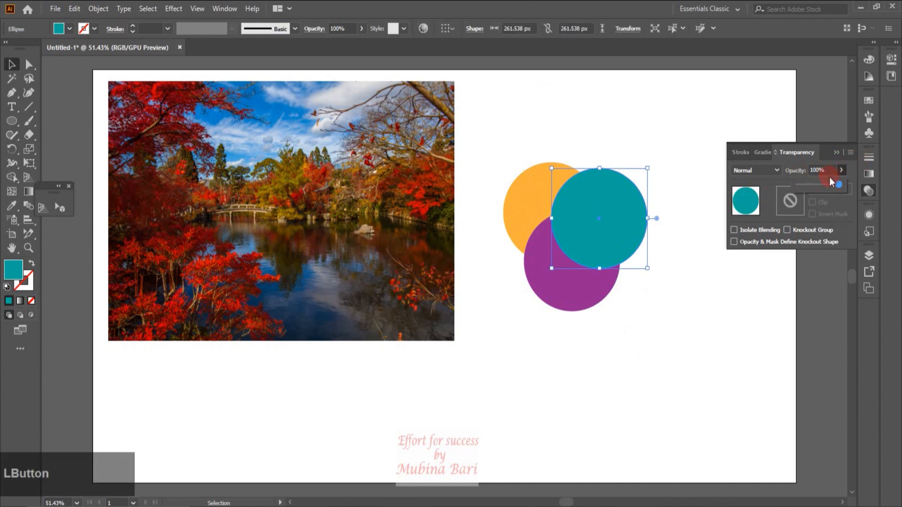
left_click(808, 185)
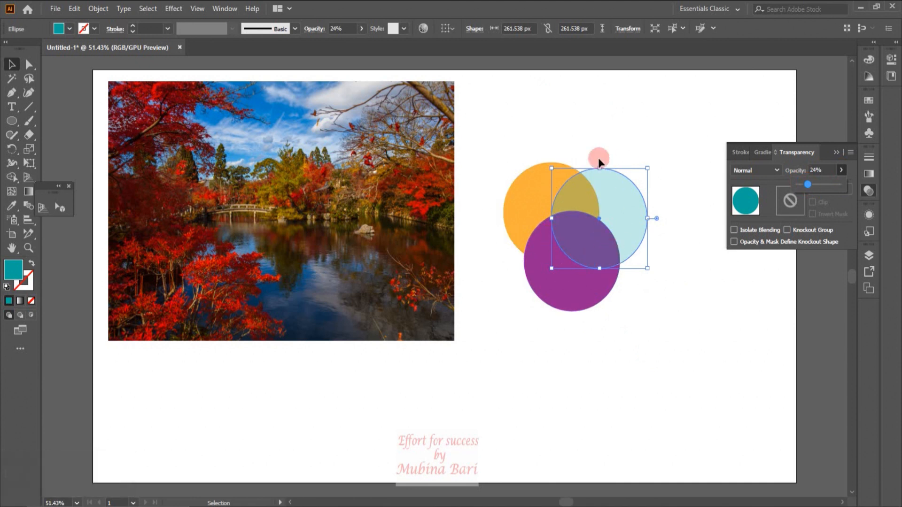
left_click(605, 348)
Step: Group the orange, purple and teal circles
left_click_drag(487, 148, 619, 280)
right_click(589, 244)
left_click(619, 319)
Step: Enable Knockout Group for the grouped circles
left_click(787, 229)
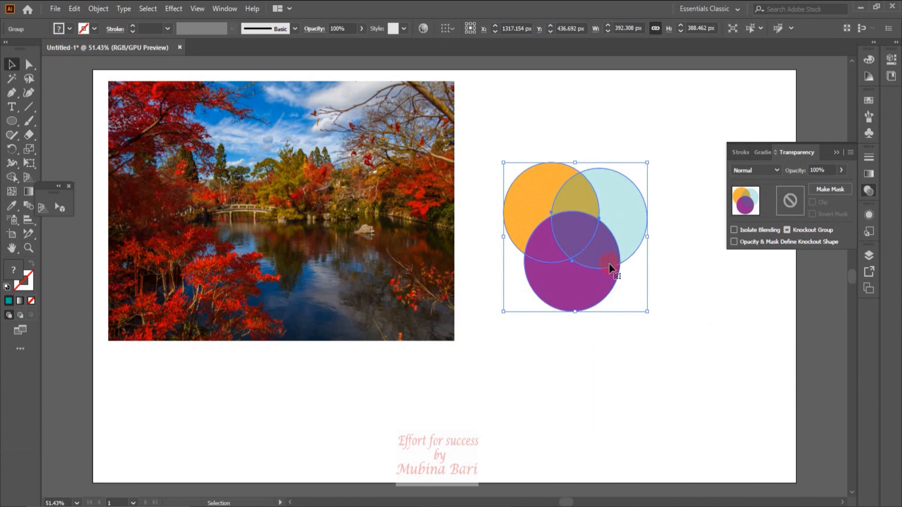
left_click(787, 229)
left_click(568, 172)
left_click(580, 256)
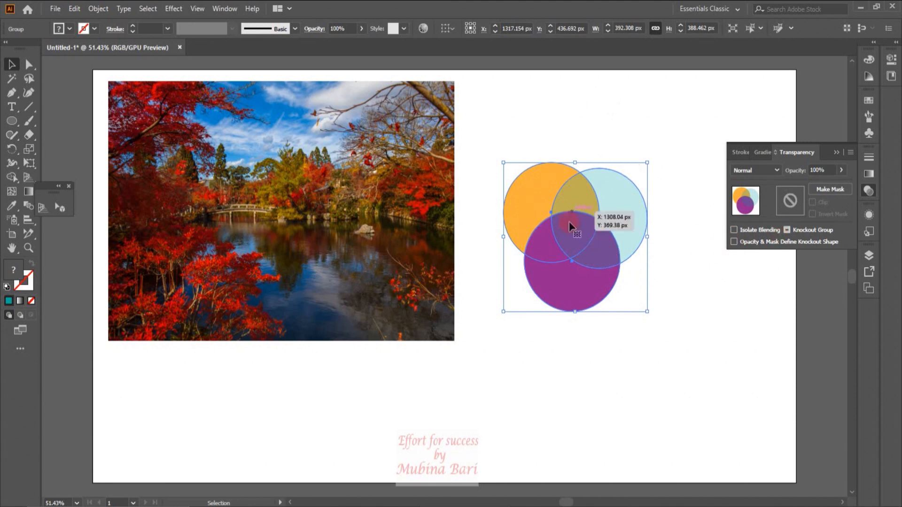
left_click(787, 230)
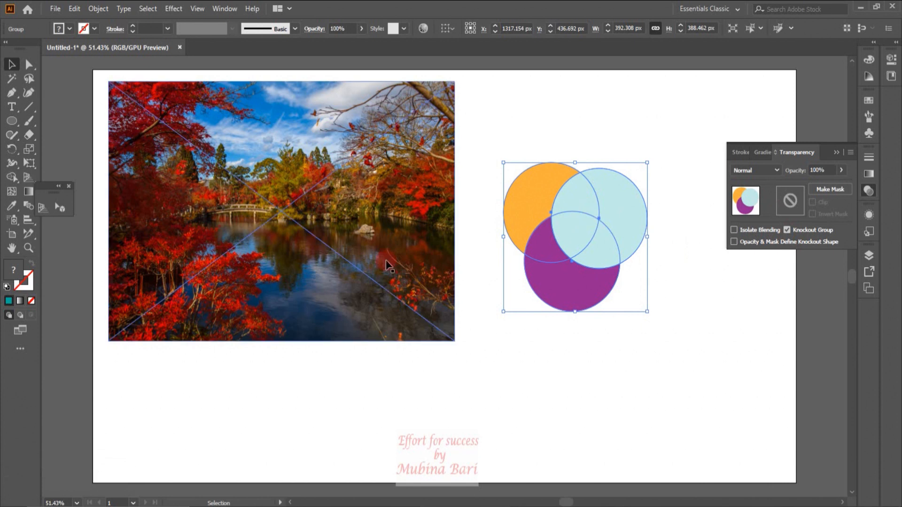
Step: Show the transparency grid and leave the circle group deselected
left_click(197, 9)
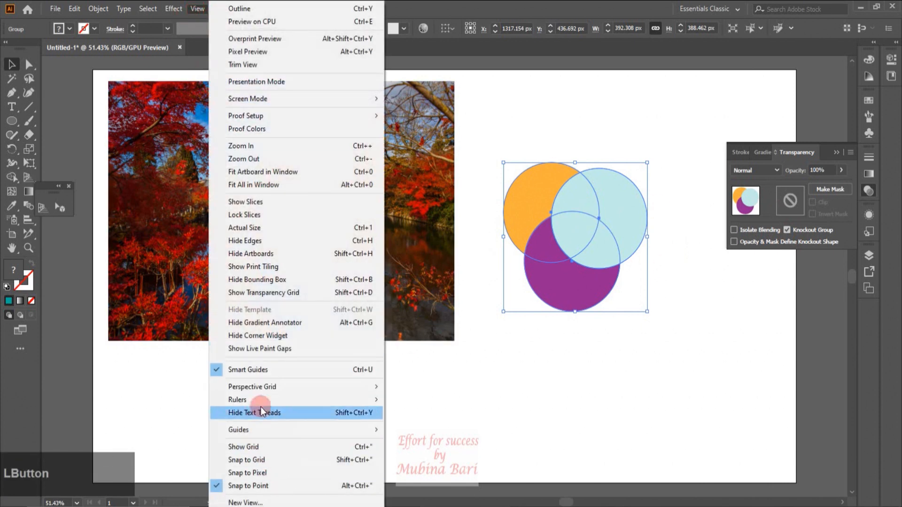
left_click(267, 297)
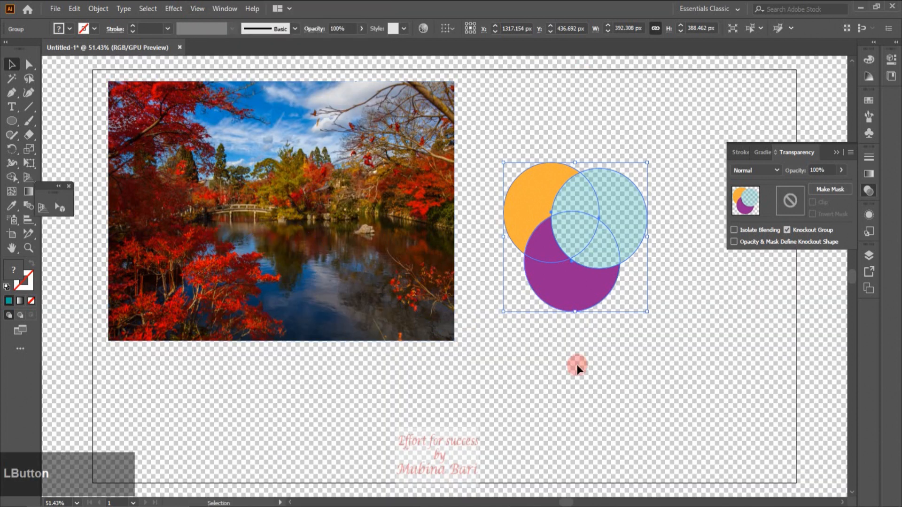
left_click(592, 364)
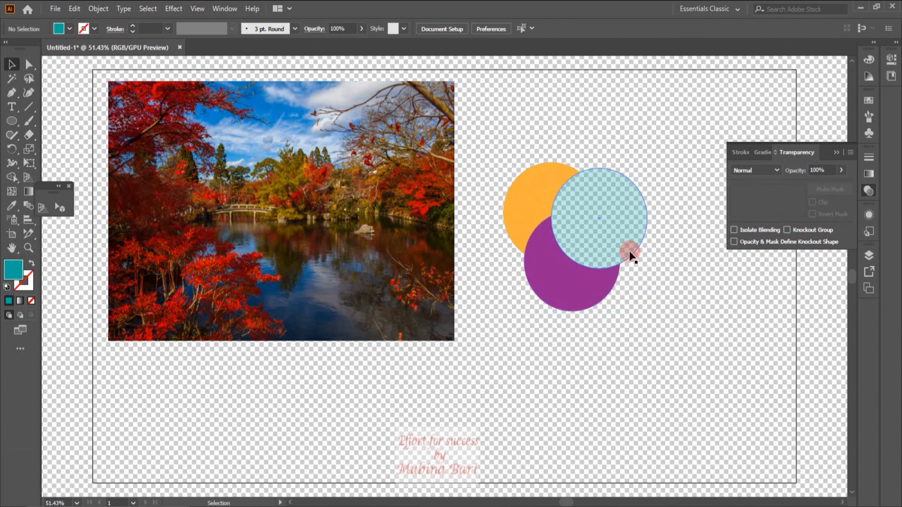
left_click(631, 255)
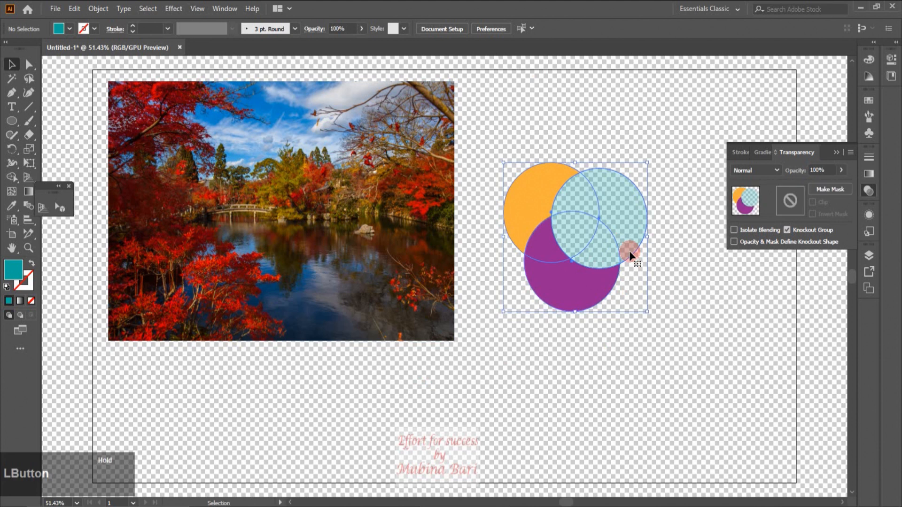
left_click(605, 319)
Step: Select only the teal circle inside the group with Group Selection and set its opacity to 0%
left_click_drag(28, 65, 80, 77)
left_click(594, 191)
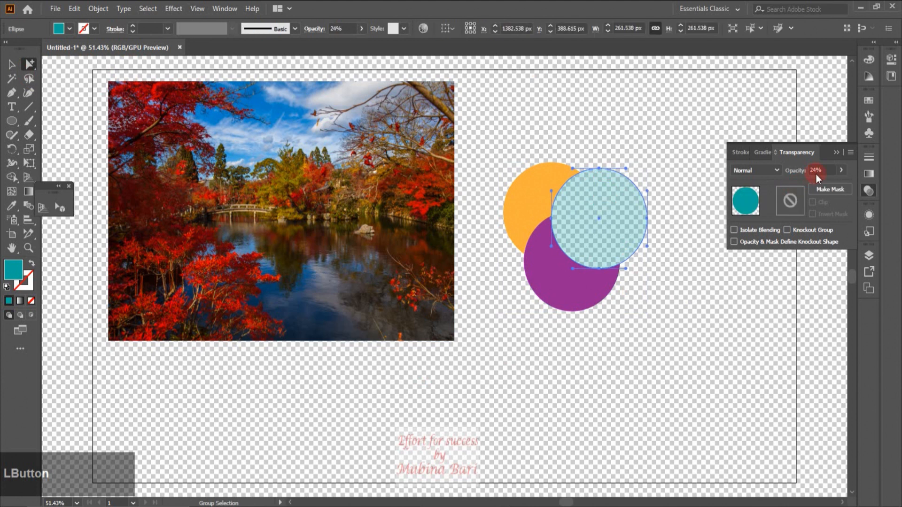
left_click(842, 170)
left_click_drag(831, 184, 794, 185)
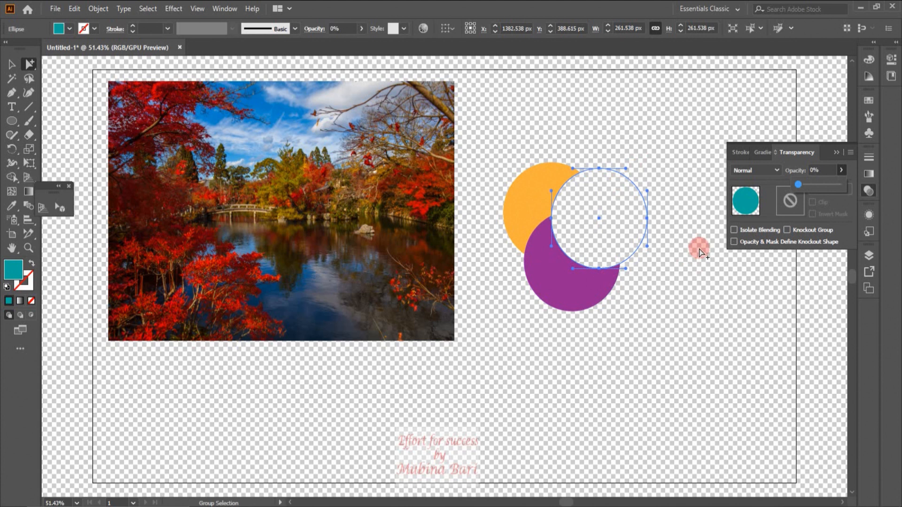
Step: Shift the fully transparent circle further over the other two and move the circle group onto the landscape photo
key("v")
left_click(627, 258)
mouse_move(626, 257)
left_mouse_down()
mouse_move(611, 268)
mouse_move(622, 259)
mouse_move(627, 278)
mouse_move(627, 251)
left_mouse_up()
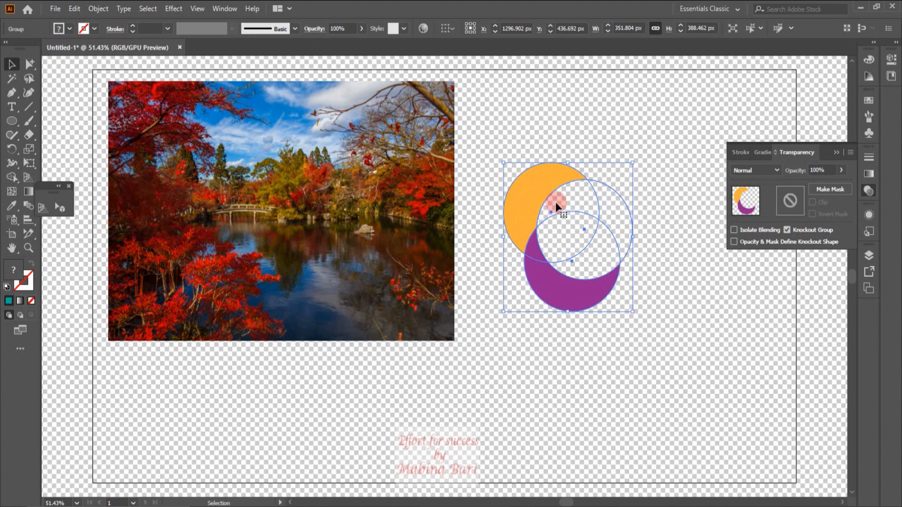
left_click_drag(621, 262, 327, 231)
left_click(396, 236)
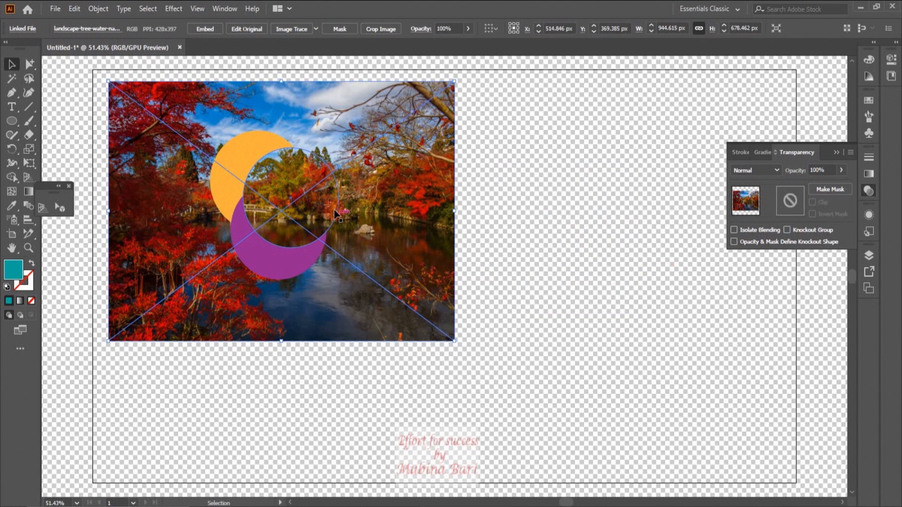
Step: Select only the transparent circle inside the group on the photo and set its opacity to 33%
left_click(27, 65)
left_click(316, 201)
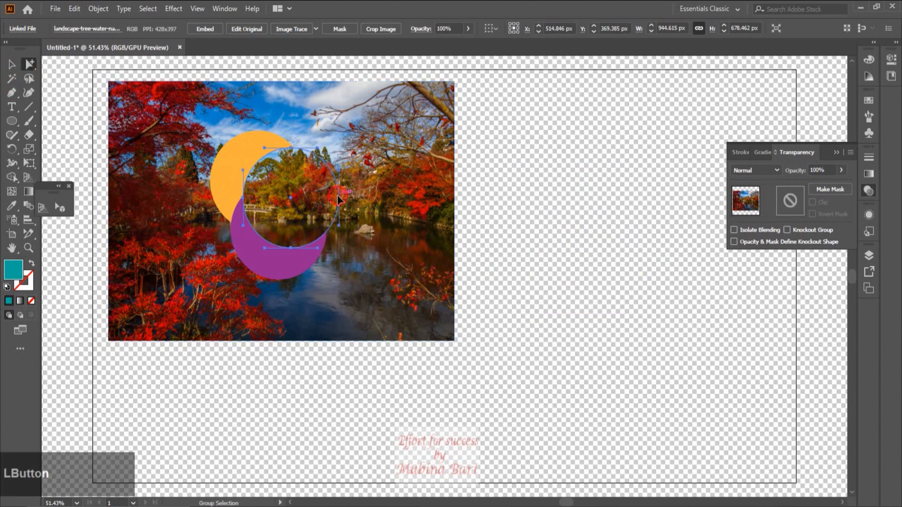
left_click(841, 171)
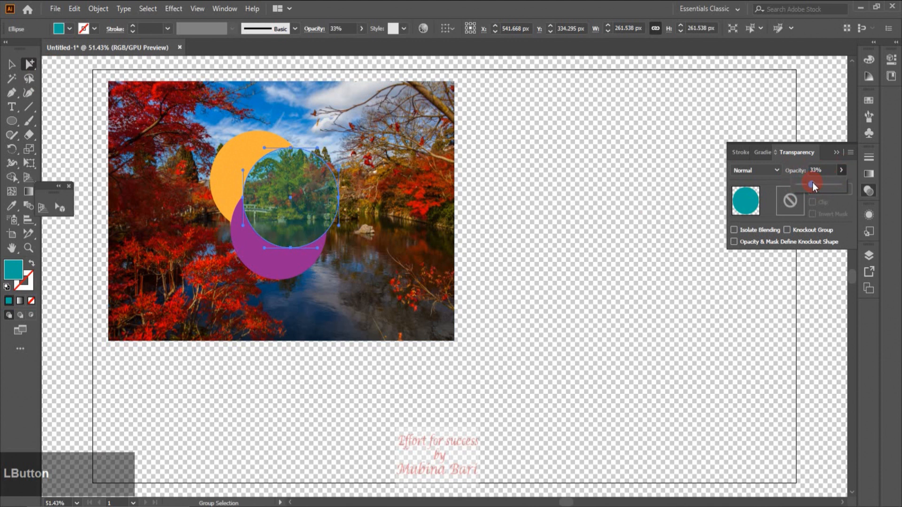
left_click_drag(817, 180, 811, 186)
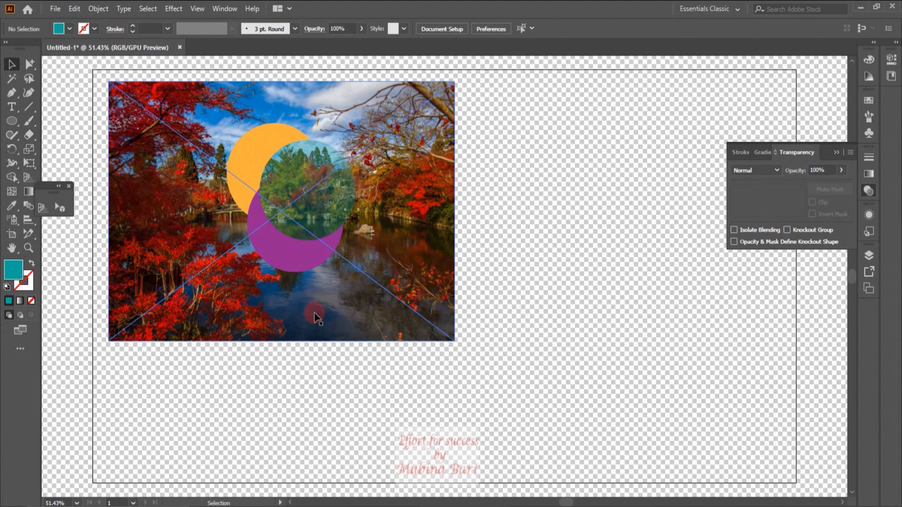
key("ctrl+z")
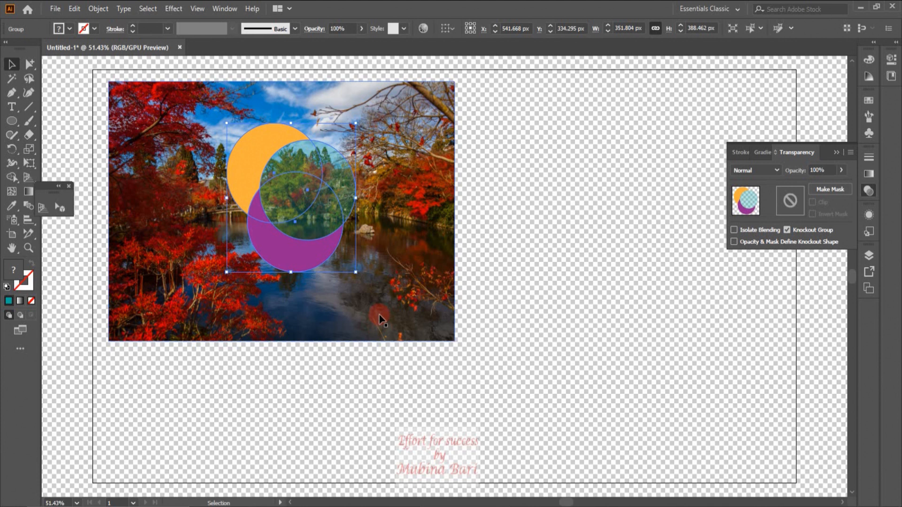
Step: Draw a large blue rounded rectangle on the empty area beside the landscape photo
left_click(12, 123)
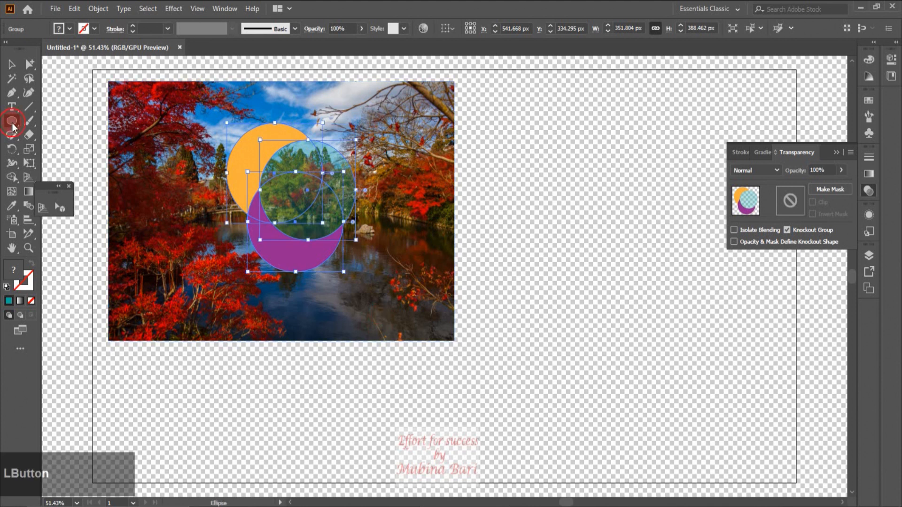
left_click_drag(13, 126, 56, 137)
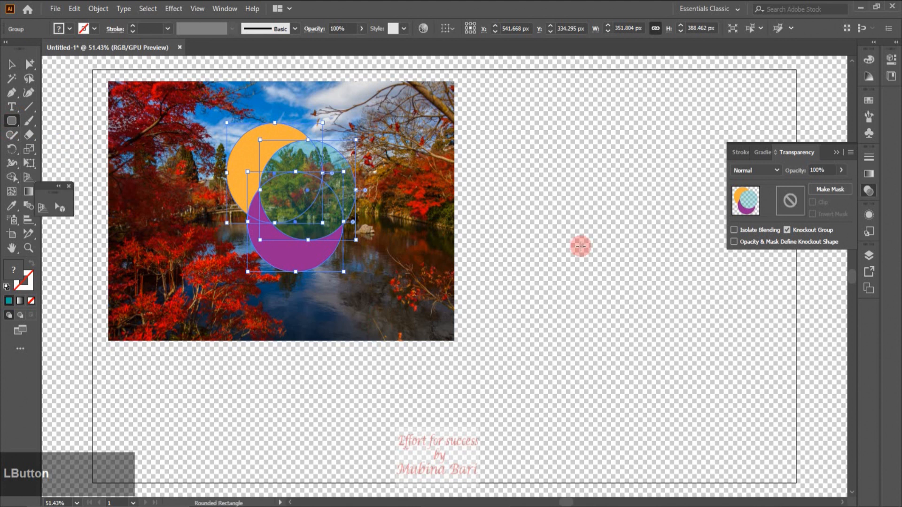
left_click_drag(541, 165, 696, 335)
Step: Move the circle group from the photo onto the blue rounded rectangle
key("v")
left_click(303, 241)
left_click_drag(305, 244, 600, 287)
left_click(742, 281)
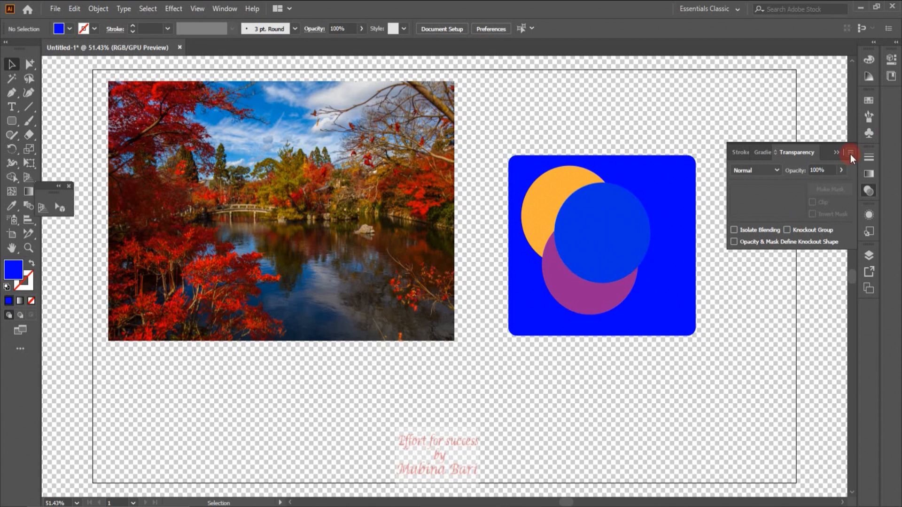
Step: Turn on Page Knockout Group for the document
left_click(631, 290)
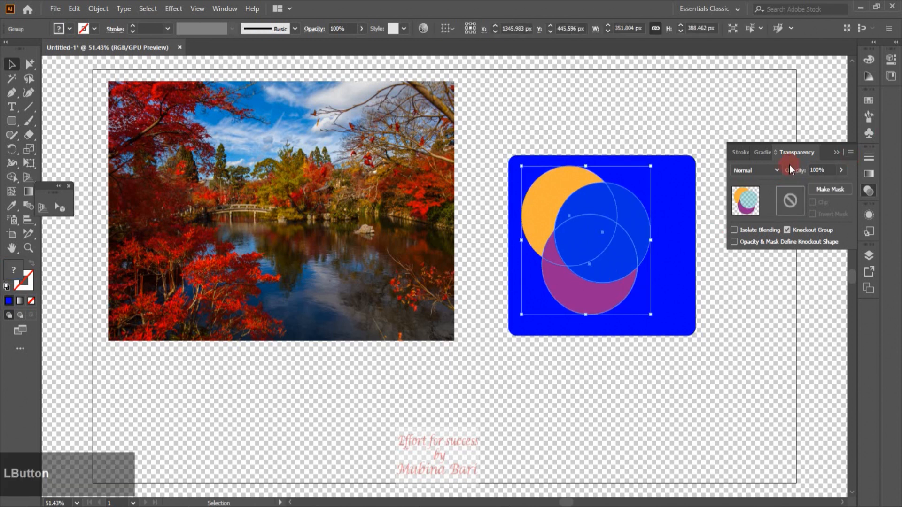
left_click(852, 153)
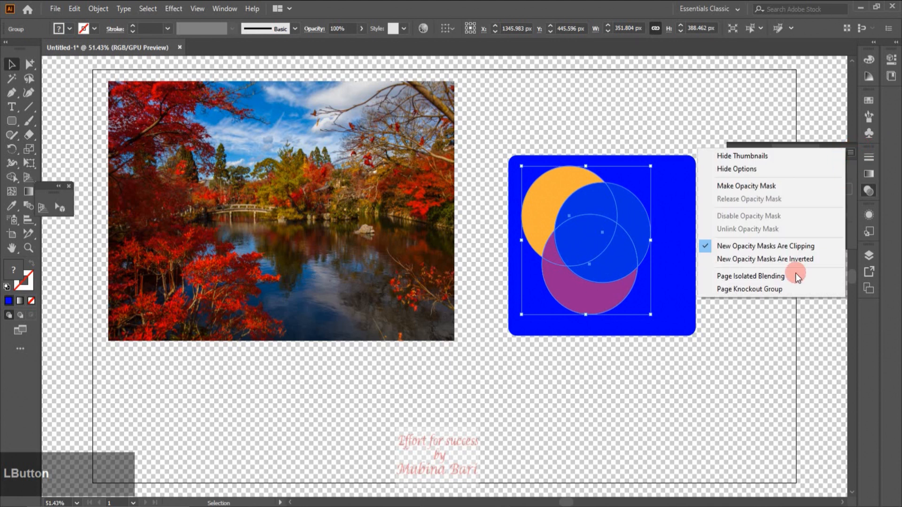
left_click(760, 288)
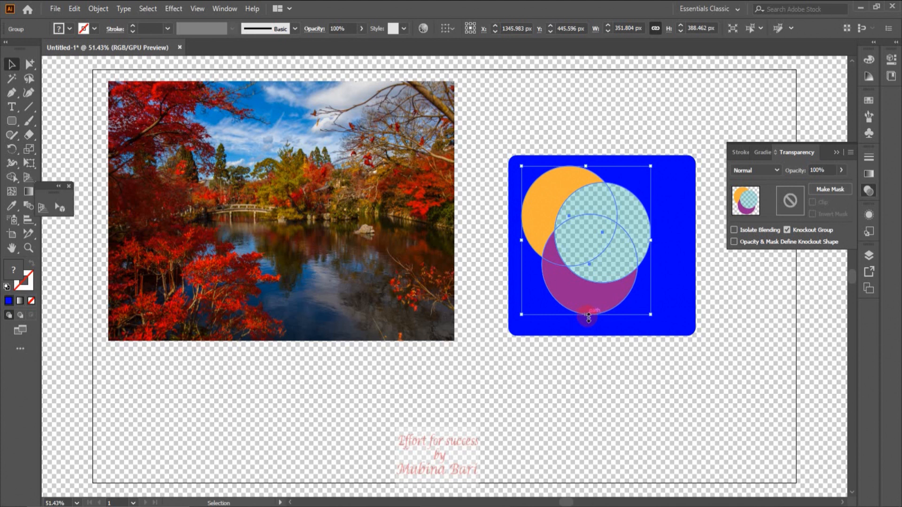
Step: Move the circle group back onto the landscape photo and hide the transparency grid
left_click_drag(587, 318, 303, 278)
left_click(332, 388)
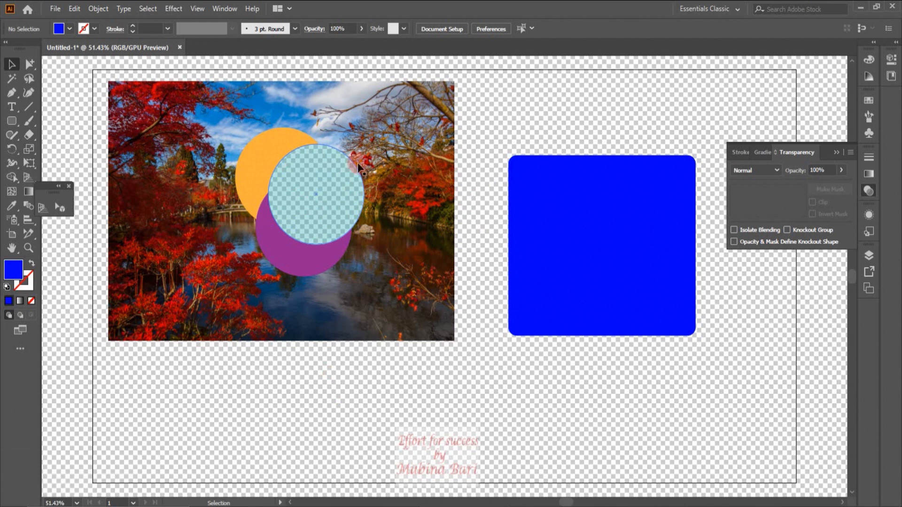
left_click(193, 9)
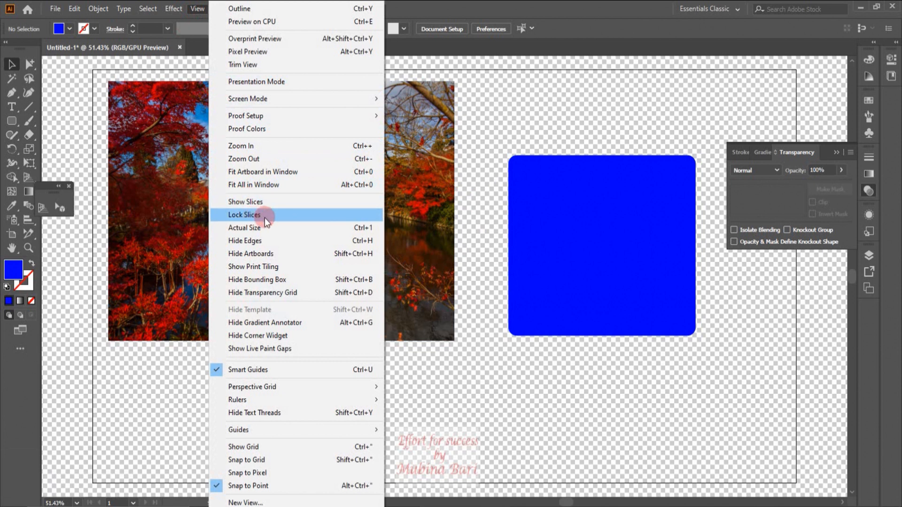
left_click(273, 295)
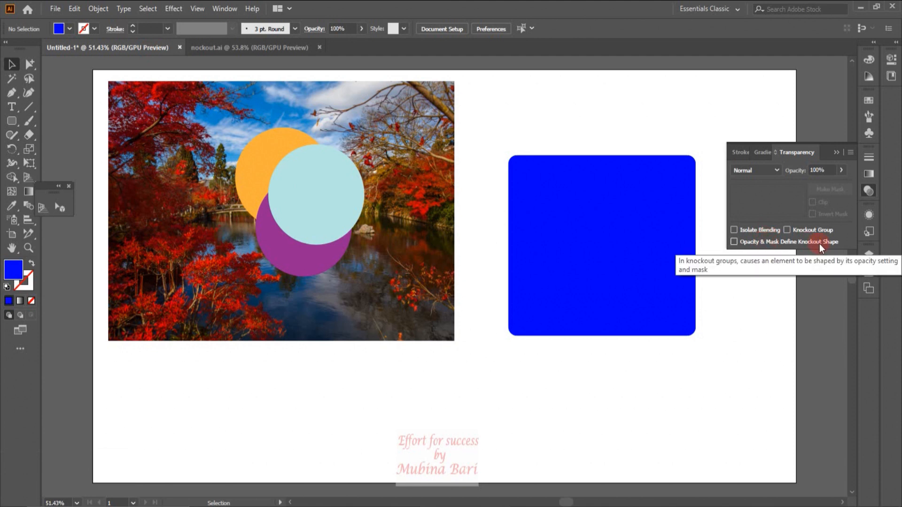
Step: Switch to the nockout.ai document and draw a straight, nearly horizontal line below the grid with the Pen tool
left_click(275, 48)
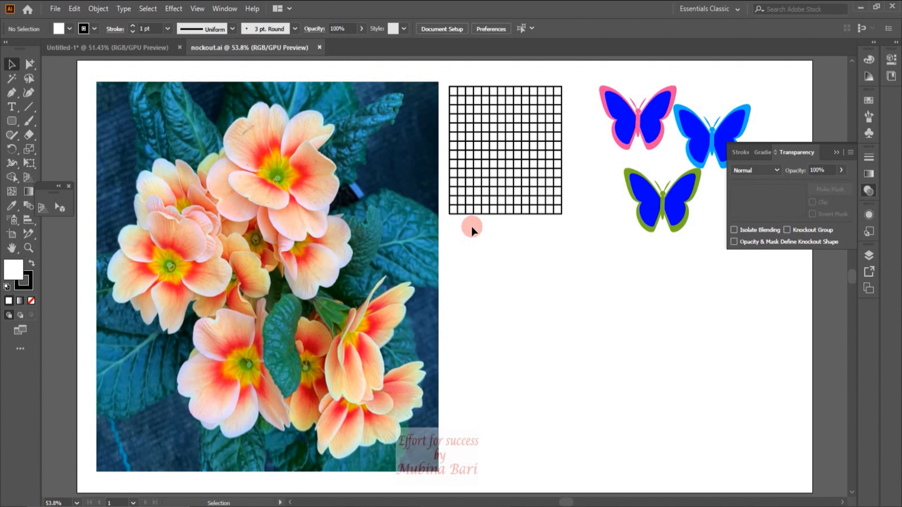
left_click(12, 92)
left_click(481, 277)
left_click(596, 277)
left_click(630, 278)
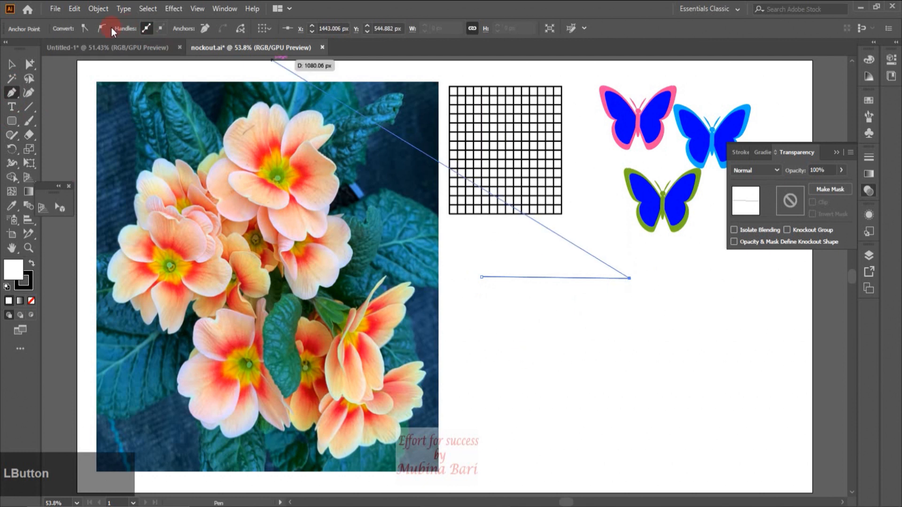
left_click(11, 65)
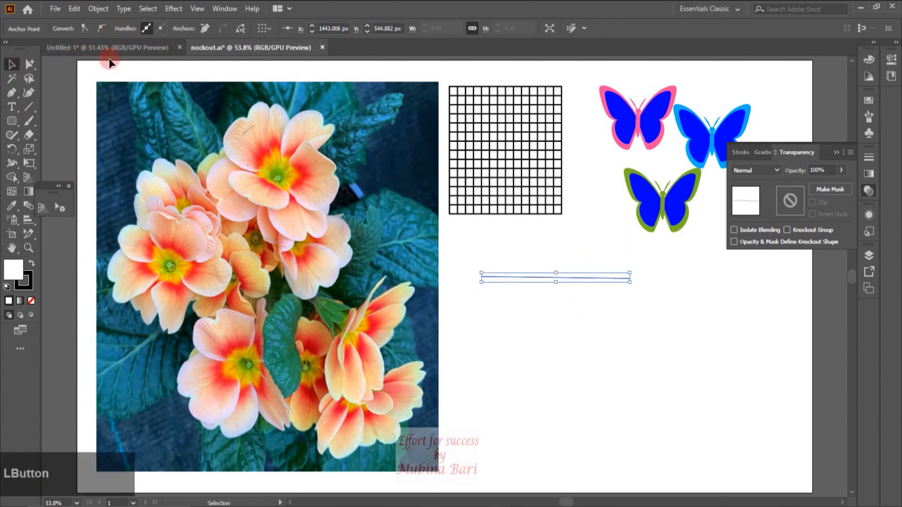
Step: Set the drawn line's stroke weight to 3 pt
left_click(564, 277)
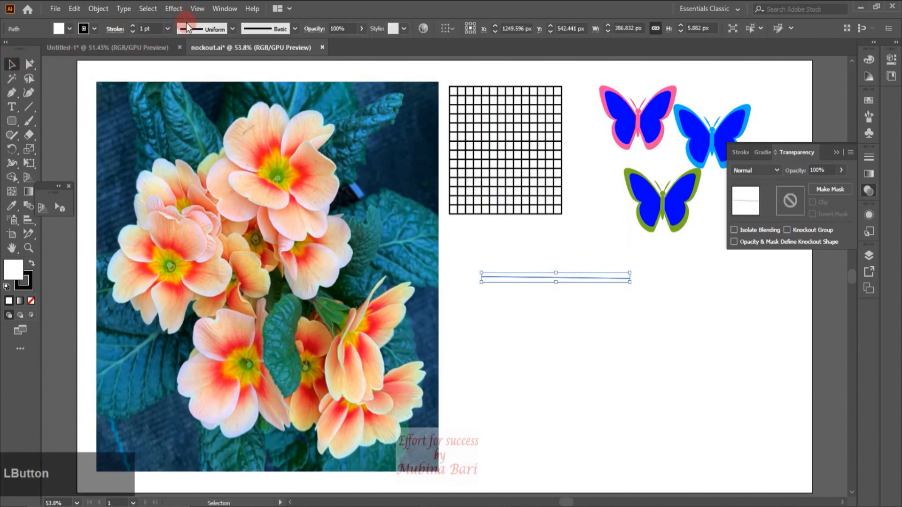
left_click(168, 29)
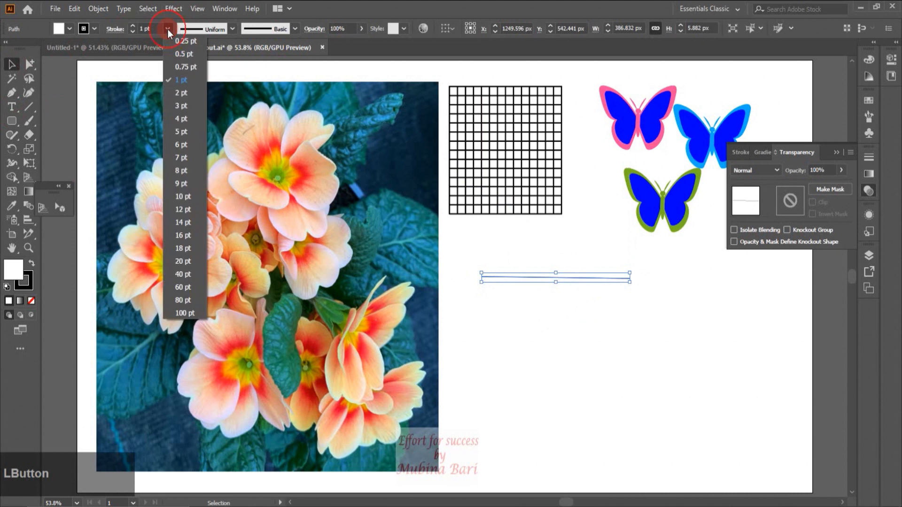
left_click(180, 108)
left_click(534, 372)
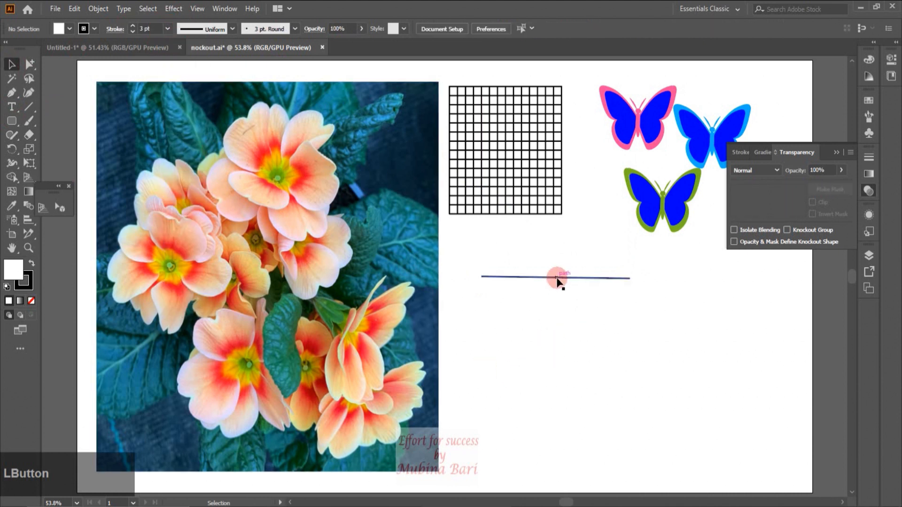
Step: Copy the line a short distance downward and repeat the copy seven times to build a stack of nine evenly spaced lines
left_click_drag(557, 278, 557, 291)
key("alt")
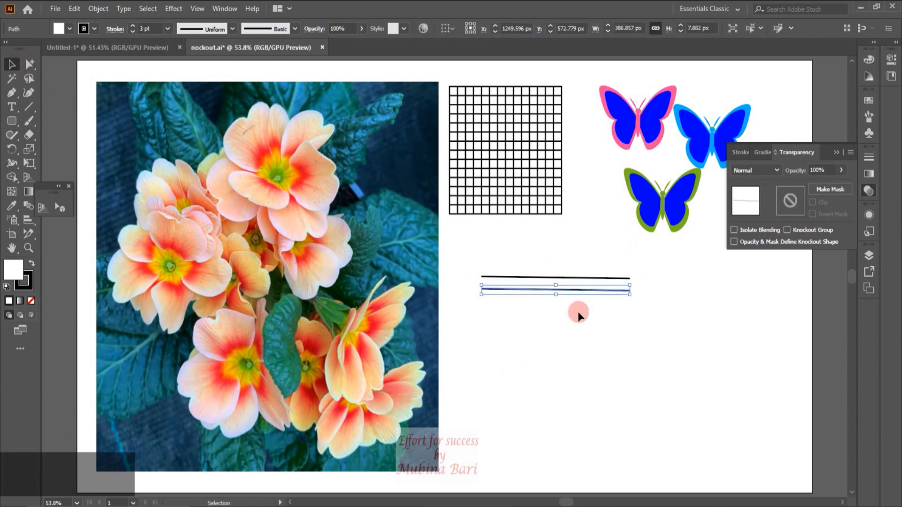
key("ctrl+d")
key("ctrl+d")
key("ctrl+d")
key("ctrl+d")
key("ctrl+d")
key("ctrl+d")
key("ctrl+d")
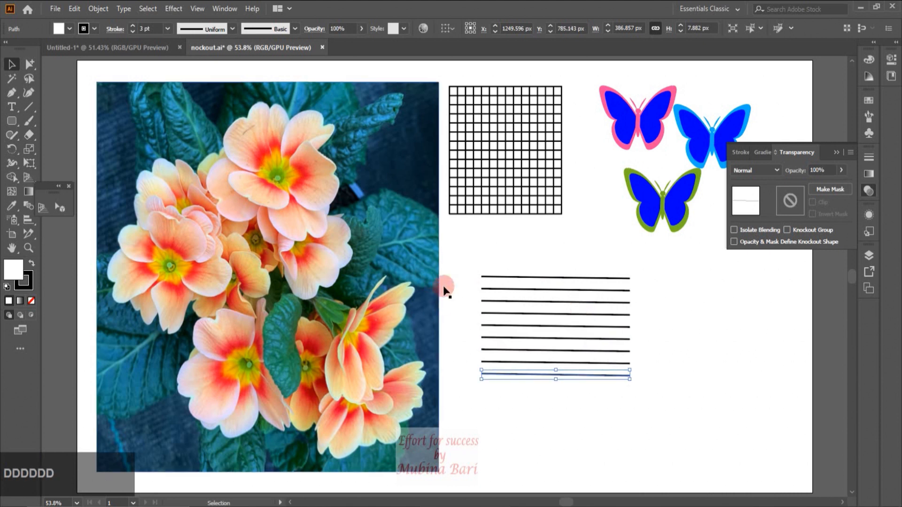
Step: Paste a copy of all the horizontal lines in front and rotate it 90 degrees so the two sets cross
left_click_drag(473, 256, 614, 356)
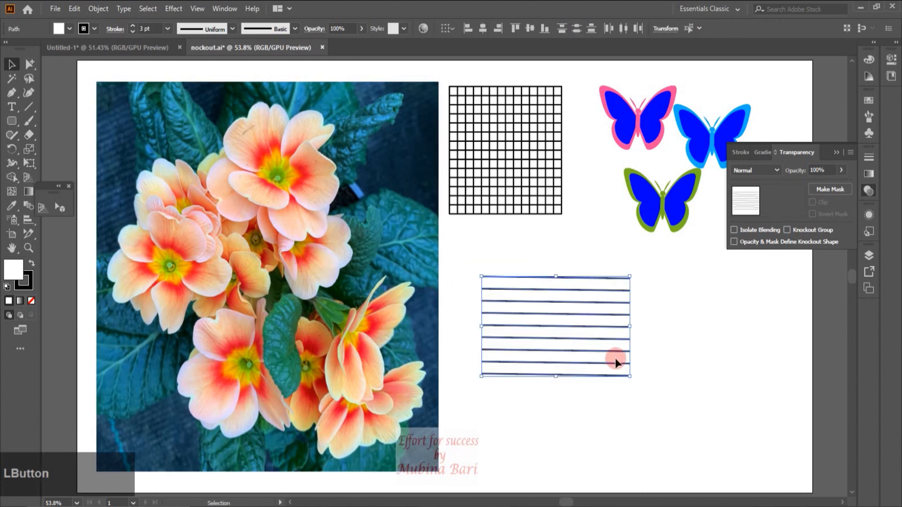
key("ctrl+c")
key("ctrl+f")
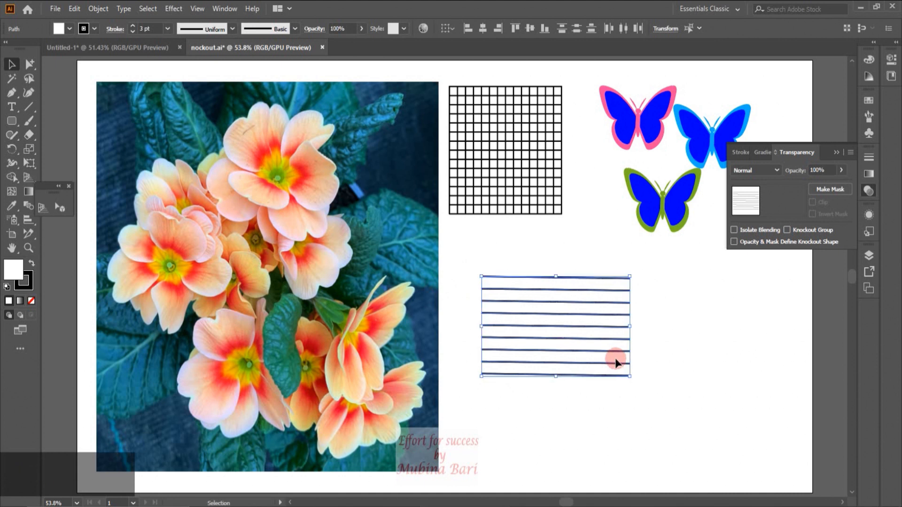
left_click_drag(632, 375, 605, 267)
double_click(604, 266)
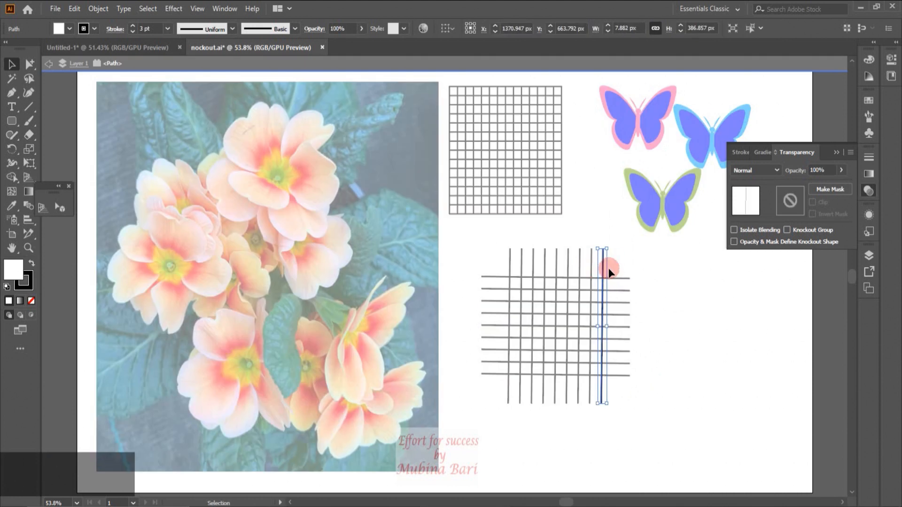
double_click(447, 217)
Step: Resize the horizontal and vertical line sets so their overhanging ends meet at the edges of a square grid
left_click_drag(473, 289, 494, 378)
left_click_drag(481, 327, 508, 326)
left_click_drag(630, 326, 603, 324)
left_click_drag(502, 236, 606, 272)
left_click_drag(555, 249, 555, 277)
left_click(629, 295)
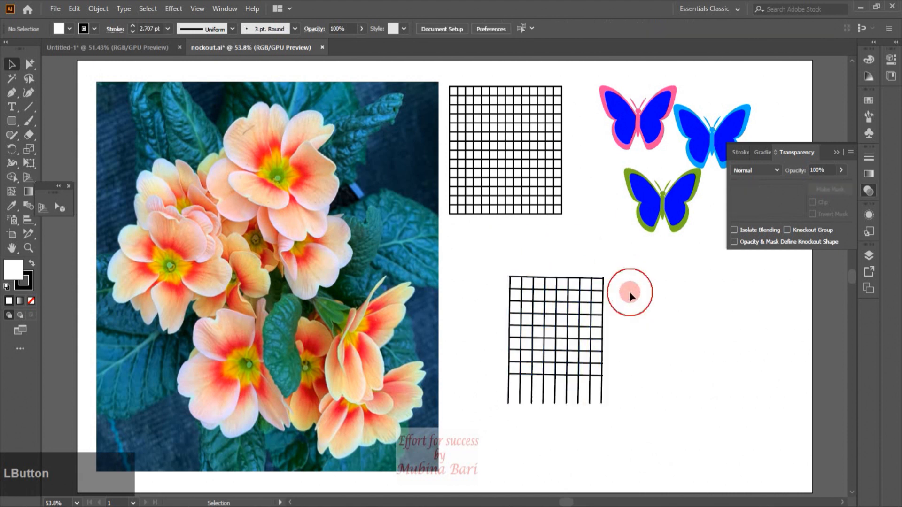
left_click(601, 403)
left_click_drag(556, 403, 559, 375)
left_click(638, 394)
Step: Select all lines of the new grid and make them into one compound path
left_click(509, 308)
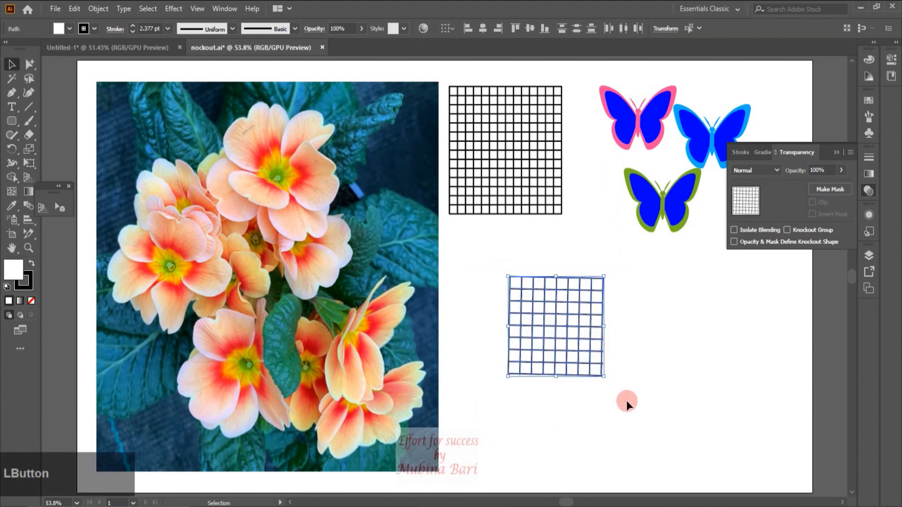
left_click(98, 9)
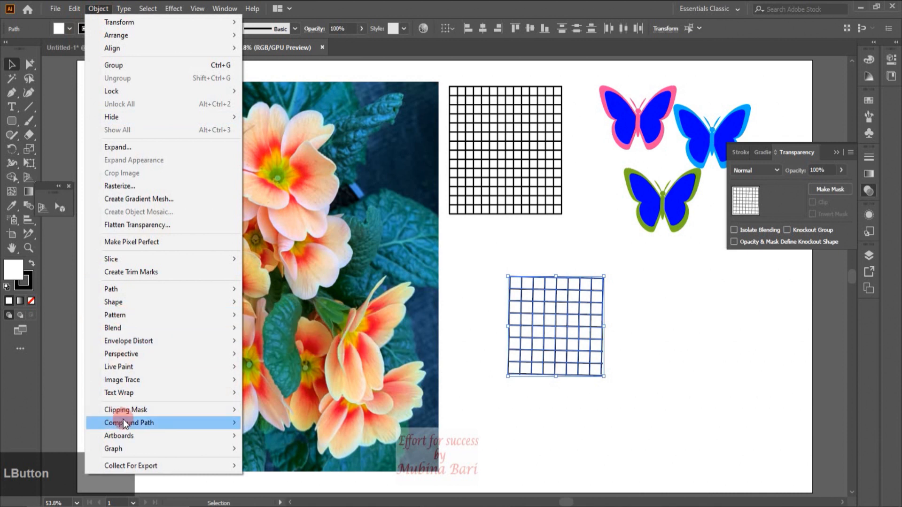
mouse_move(123, 422)
left_click(257, 421)
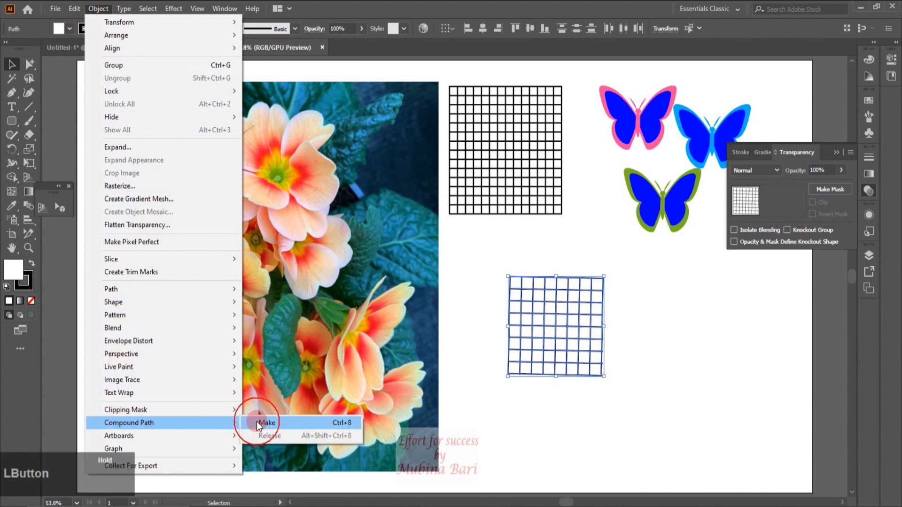
Step: Delete the newly made compound-path grid, keeping the original grid
left_click(619, 404)
left_click(603, 379)
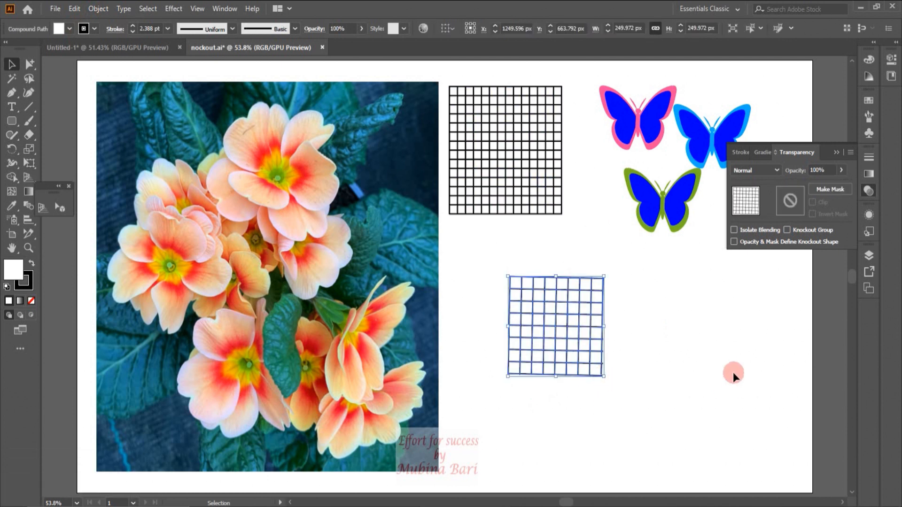
key("Delete")
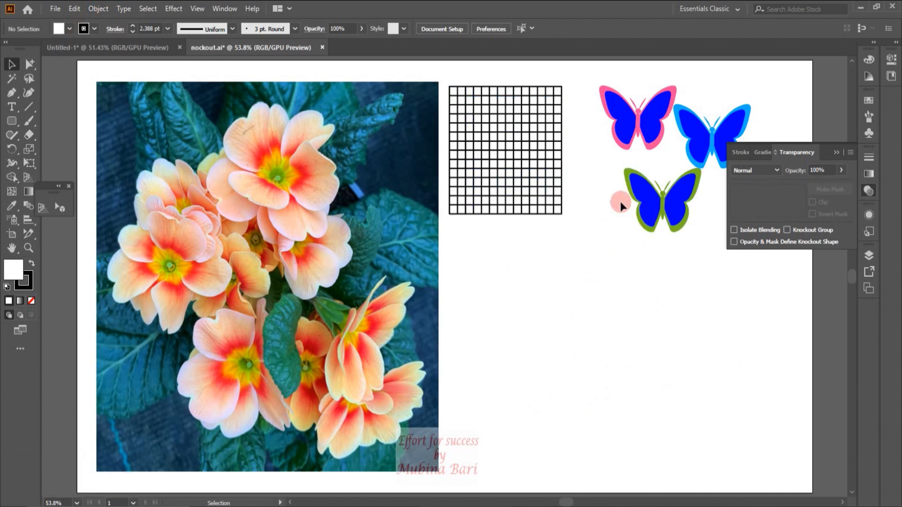
Step: Move the green butterfly to the empty area below the grid
left_click_drag(628, 202, 616, 227)
left_click(699, 278)
Step: Pull the blue wings out of the green butterfly and try moving its outline onto the flower photo and back
left_click_drag(677, 254, 665, 324)
left_click(617, 309)
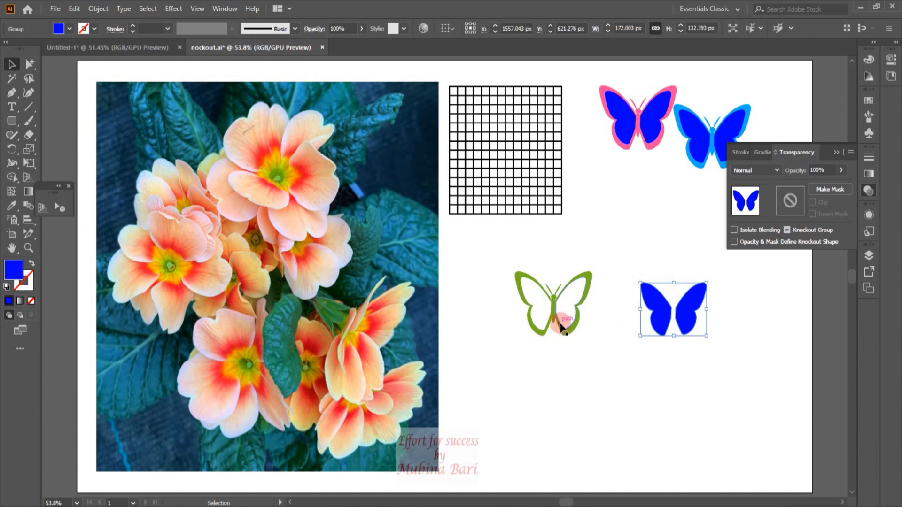
left_click_drag(567, 337, 371, 318)
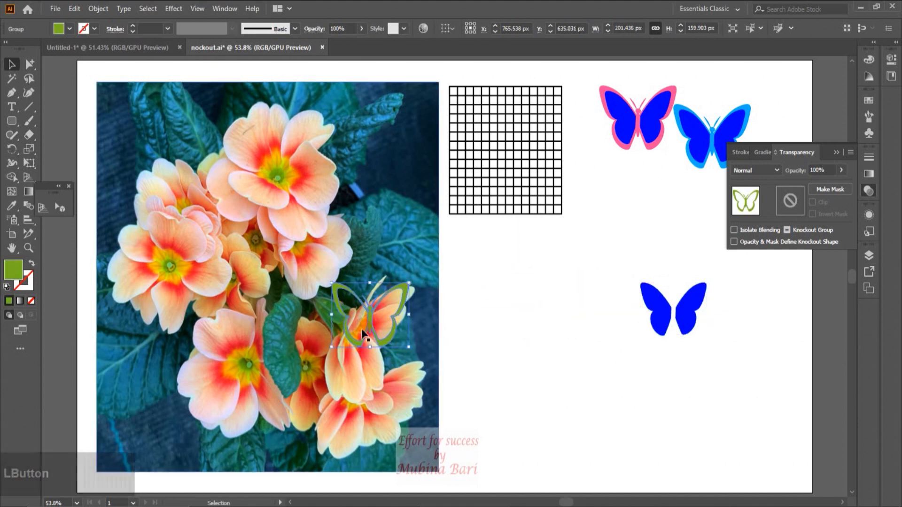
left_click_drag(389, 340, 559, 332)
left_click(612, 347)
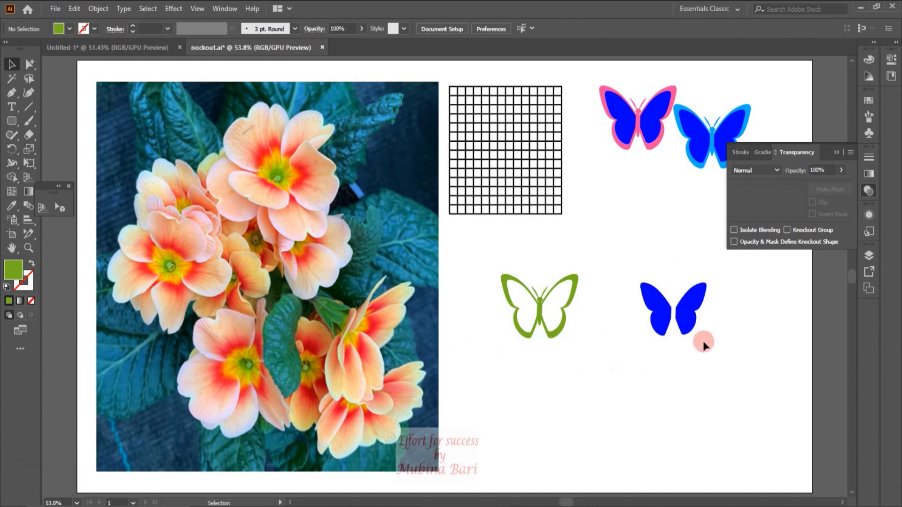
Step: Undo the moves of the green outline and the blue wings to reunite the butterfly
key("ctrl+z")
key("ctrl+z")
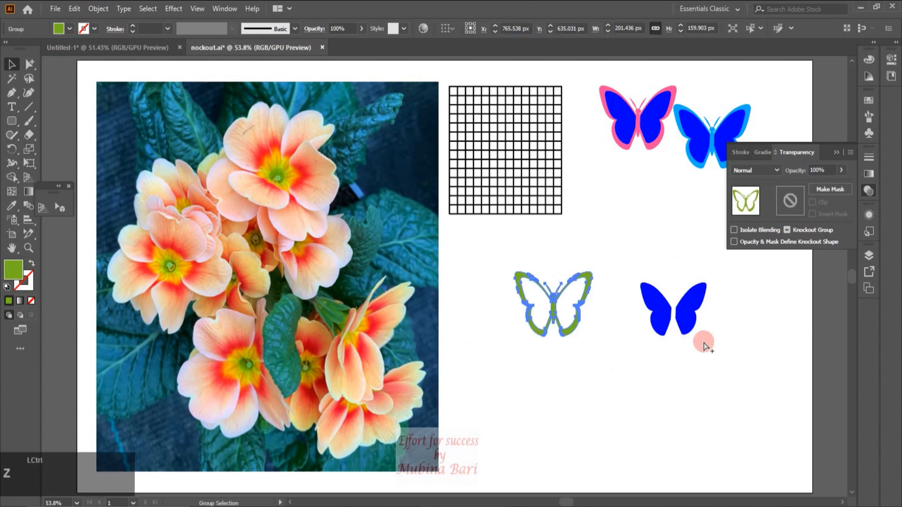
key("ctrl+z")
left_click(696, 329)
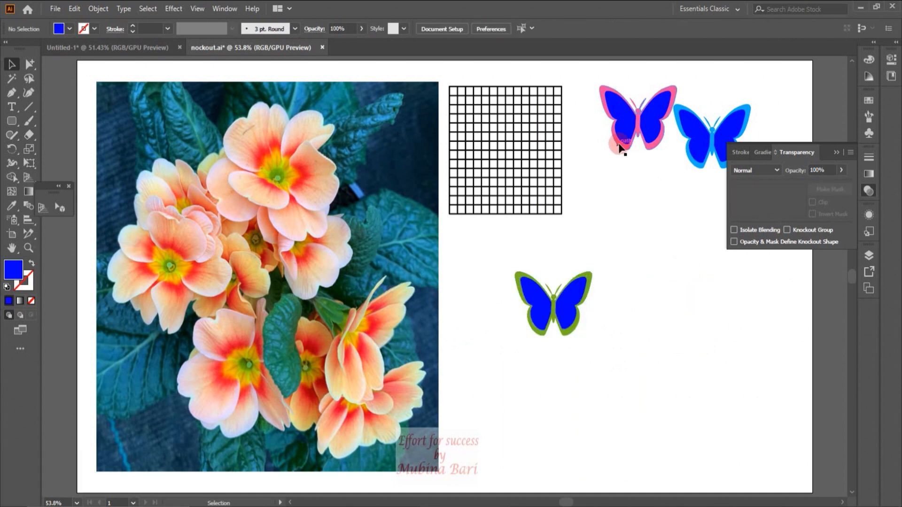
Step: Arrange the three butterflies in a triangle below the grid, with the green one above the pink and light-blue ones
left_click_drag(567, 324, 613, 278)
left_click_drag(615, 141, 546, 344)
left_click_drag(686, 155, 620, 339)
left_click(699, 314)
left_click(669, 334, "ctrl")
left_click_drag(683, 353, 676, 349)
left_click(706, 344)
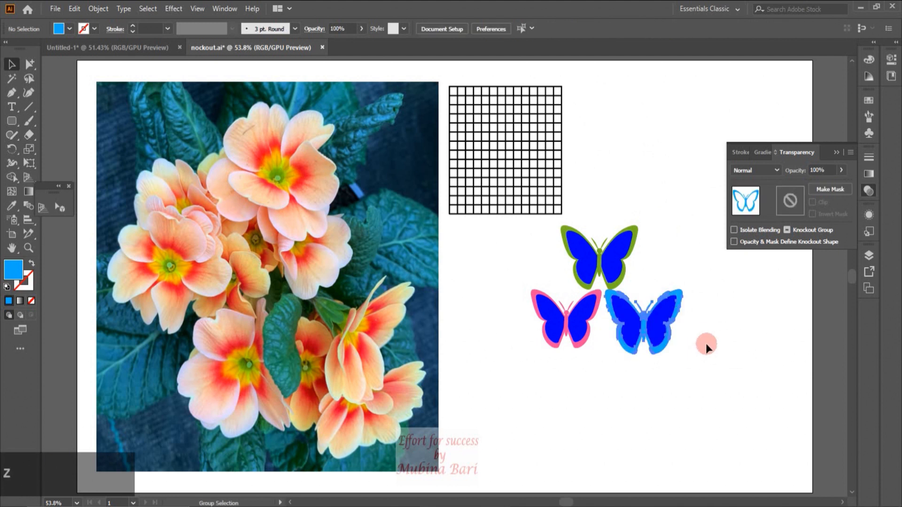
key("ctrl+z")
left_click(666, 343)
left_click(704, 358)
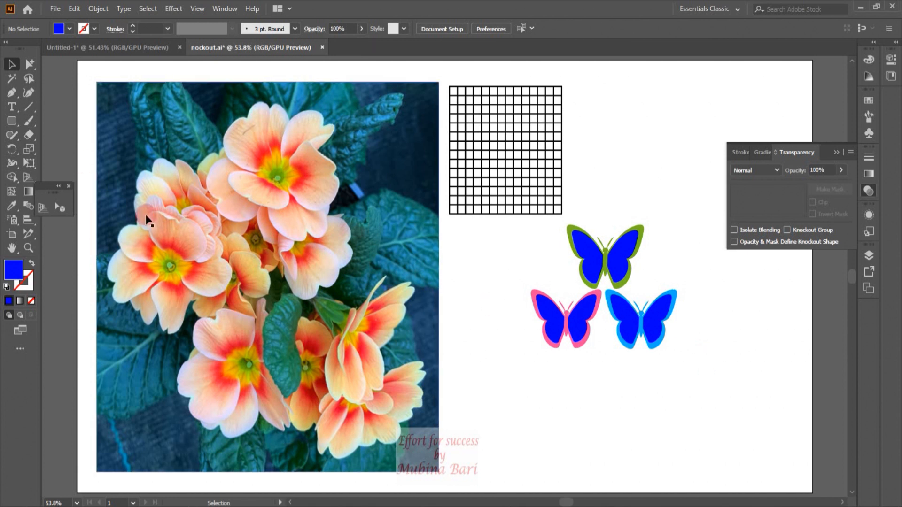
Step: Draw a blue rounded rectangle about 157 by 115 px below the butterflies and give it a 14 pt red stroke (R=193 G=39 B=45)
left_click(12, 121)
left_click_drag(481, 392, 542, 439)
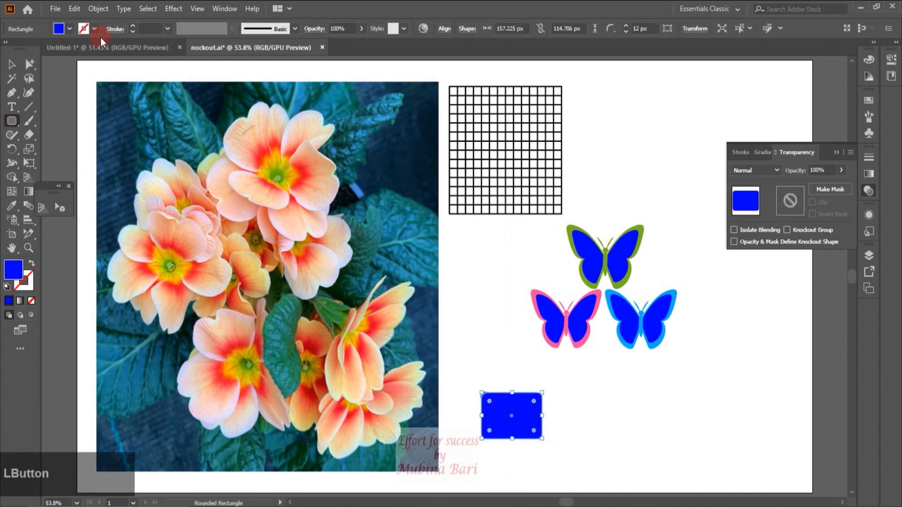
left_click(84, 28)
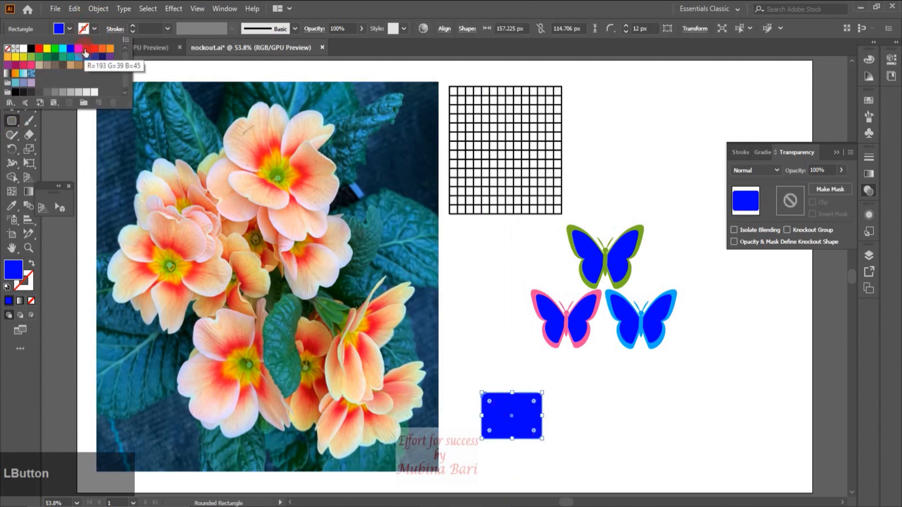
left_click(86, 49)
left_click(170, 29)
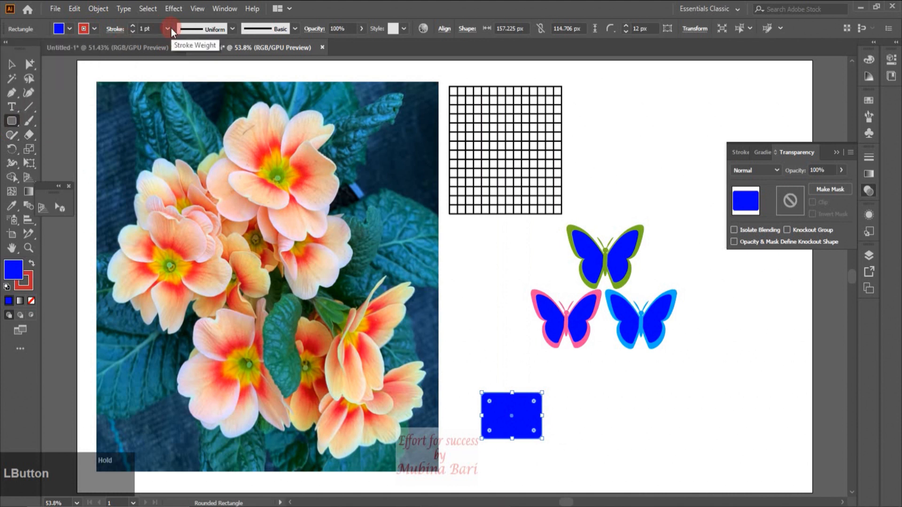
left_click(183, 222)
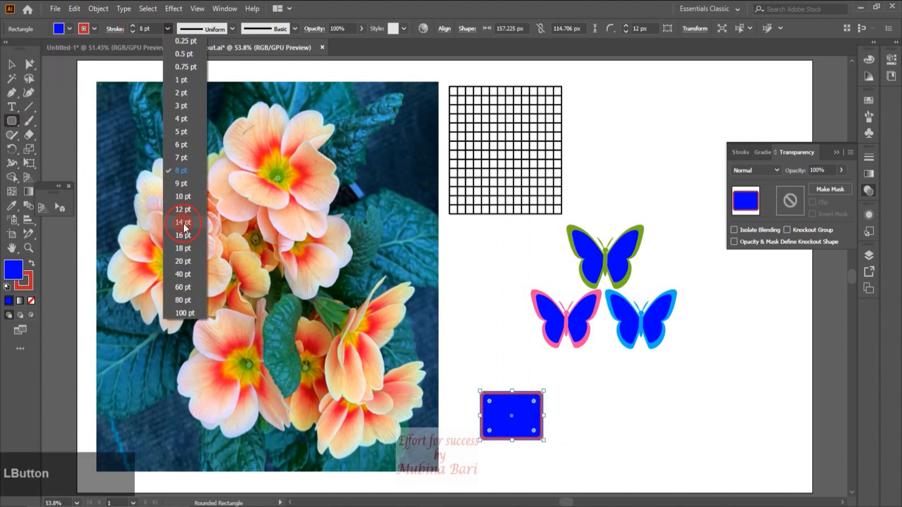
left_click(12, 64)
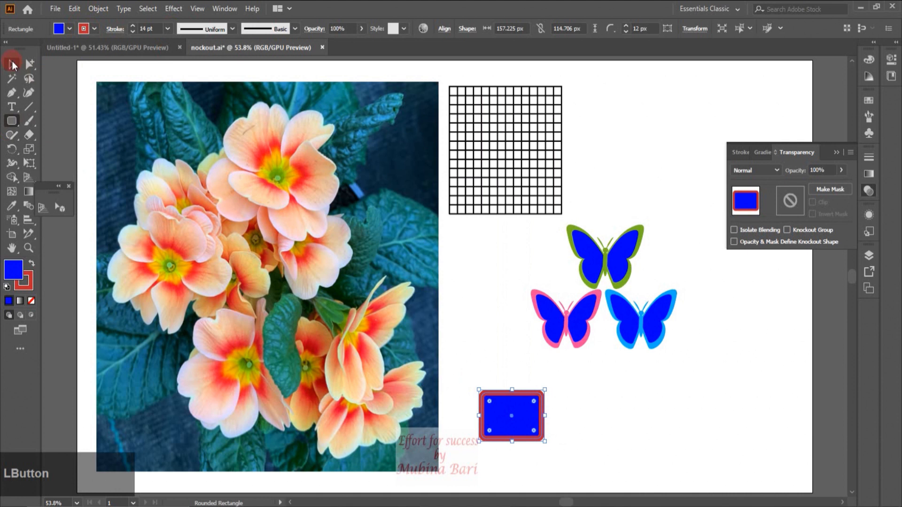
left_click(586, 416)
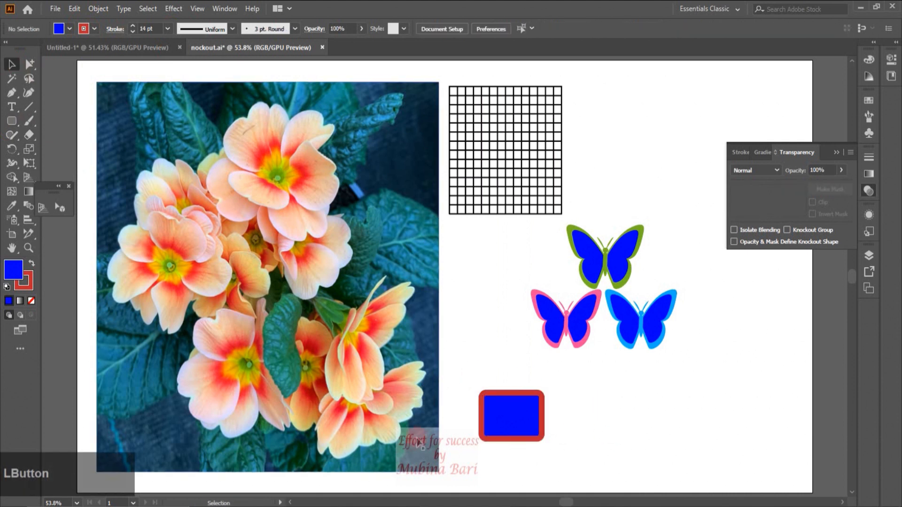
Step: Shift the rounded rectangle sideways below the pink butterfly and move that butterfly's blue wings out beside the rectangle
left_click_drag(517, 443, 547, 443)
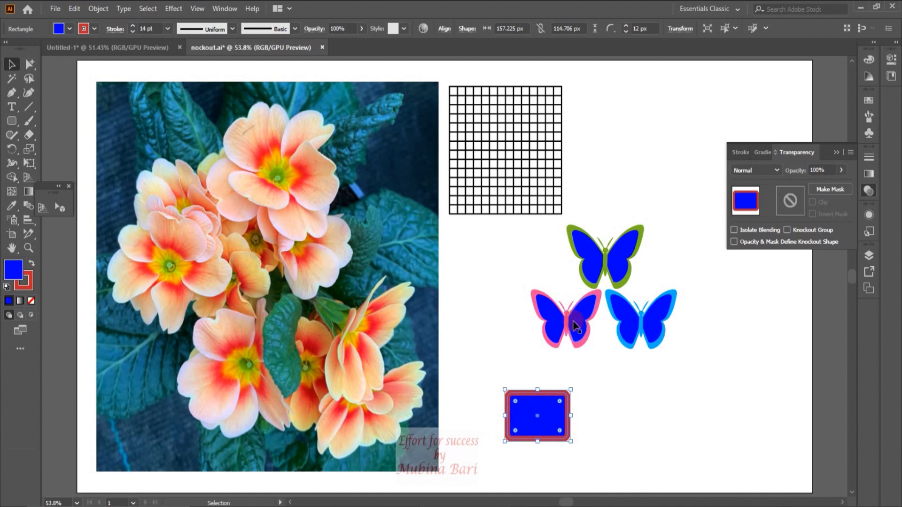
left_click_drag(574, 317, 677, 411)
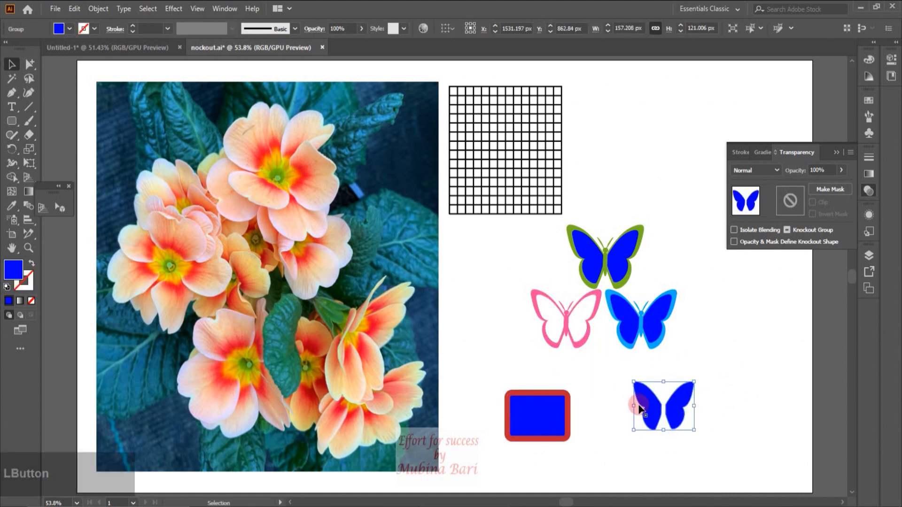
Step: Try a 16 pt magenta stroke on the detached blue wings and remove it again
left_click(95, 29)
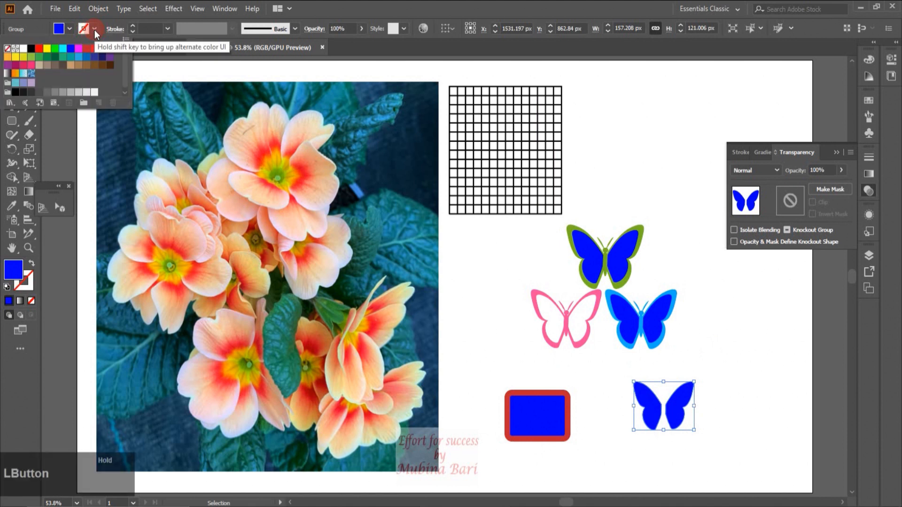
left_click(79, 49)
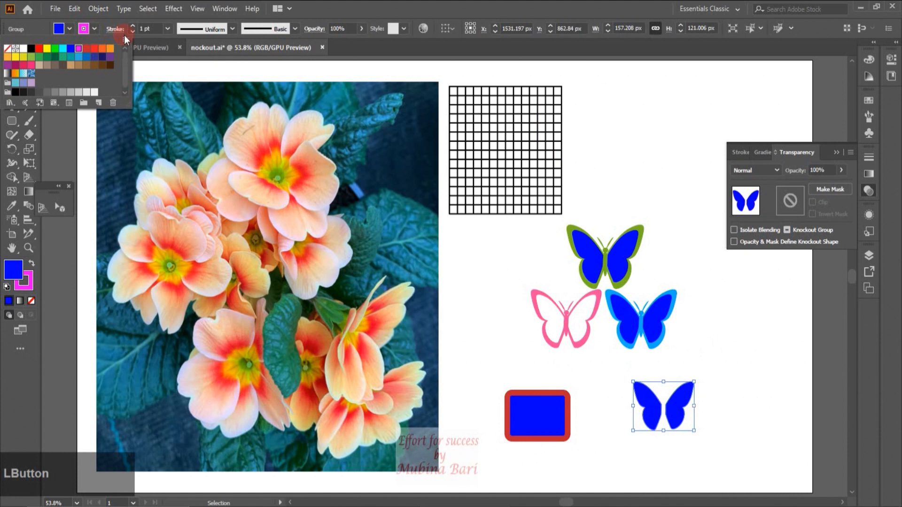
left_click(167, 29)
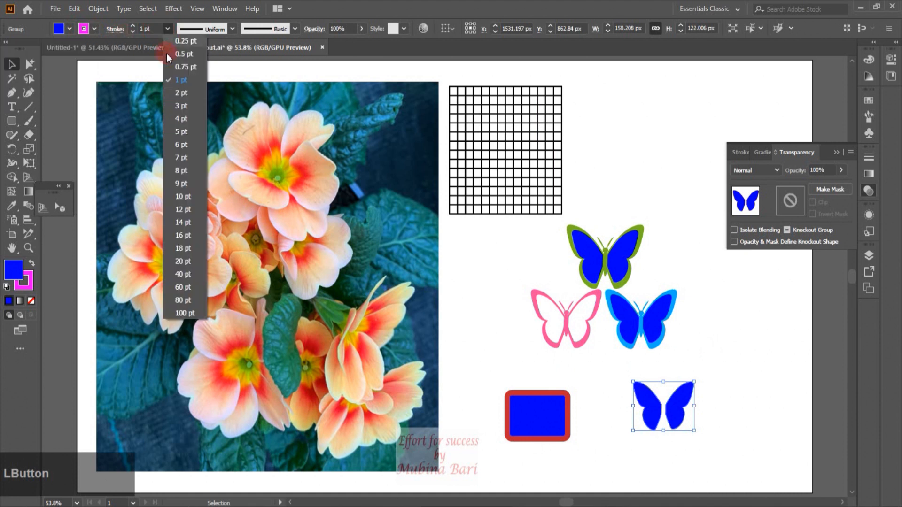
left_click(182, 234)
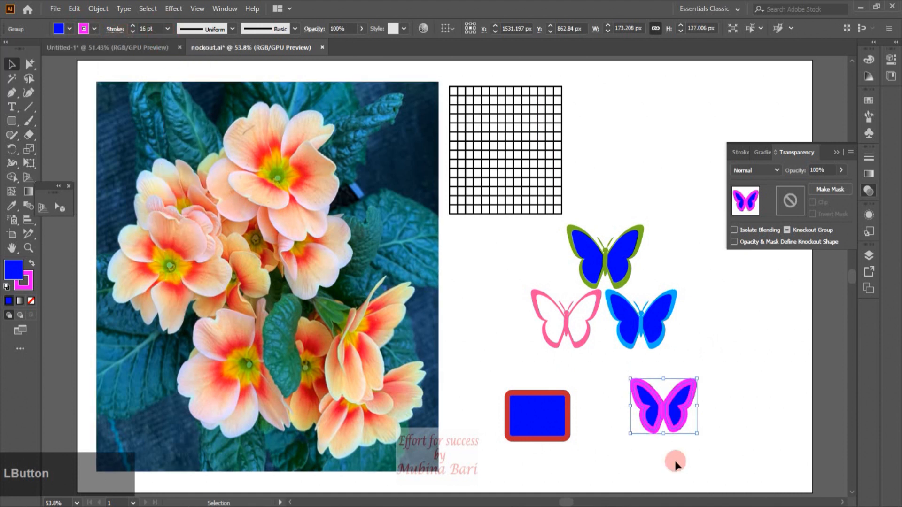
left_click(94, 29)
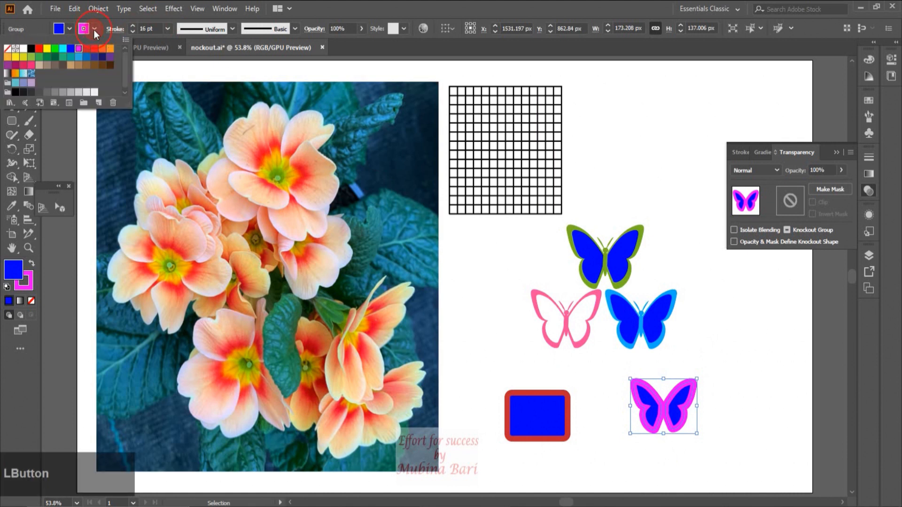
left_click(7, 48)
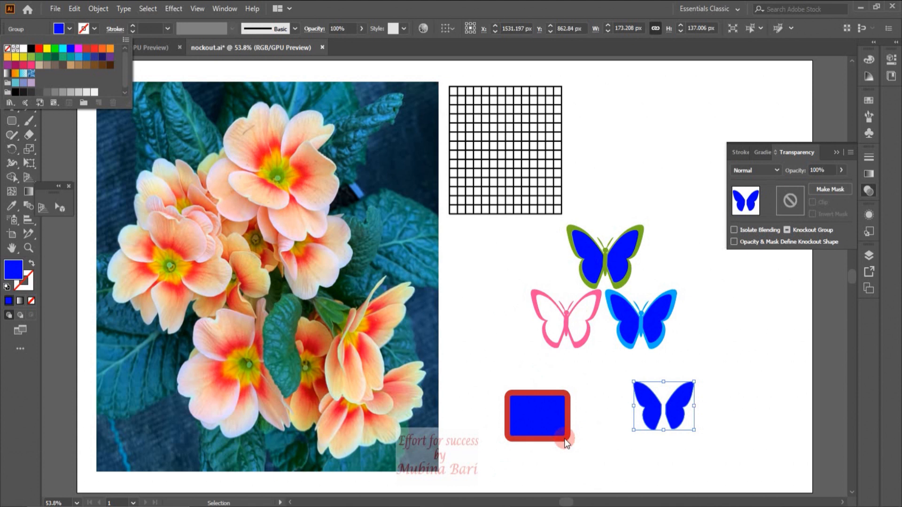
Step: Undo the changes to the detached blue wings until they return to the pink butterfly, and delete the red-stroked rounded rectangle
key("ctrl+z")
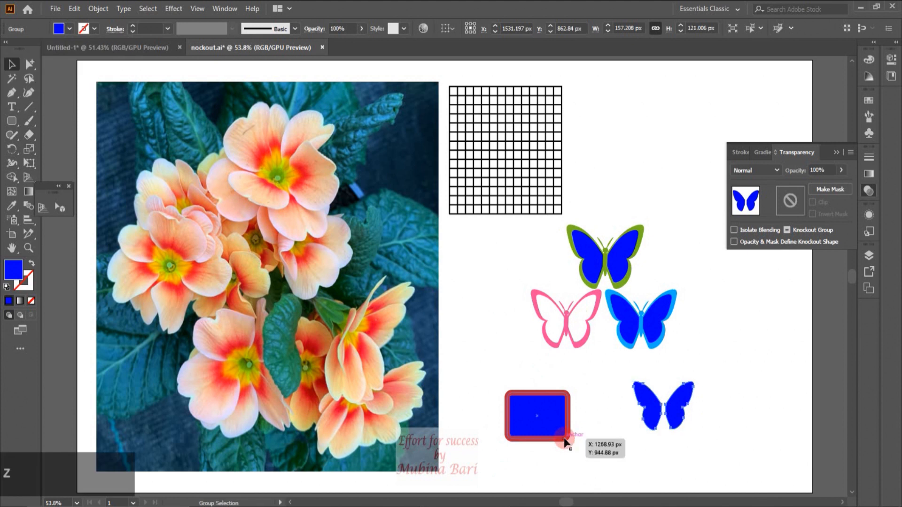
key("ctrl+z")
key("ctrl+z")
key("ctrl+z")
key("ctrl+z")
key("ctrl+z")
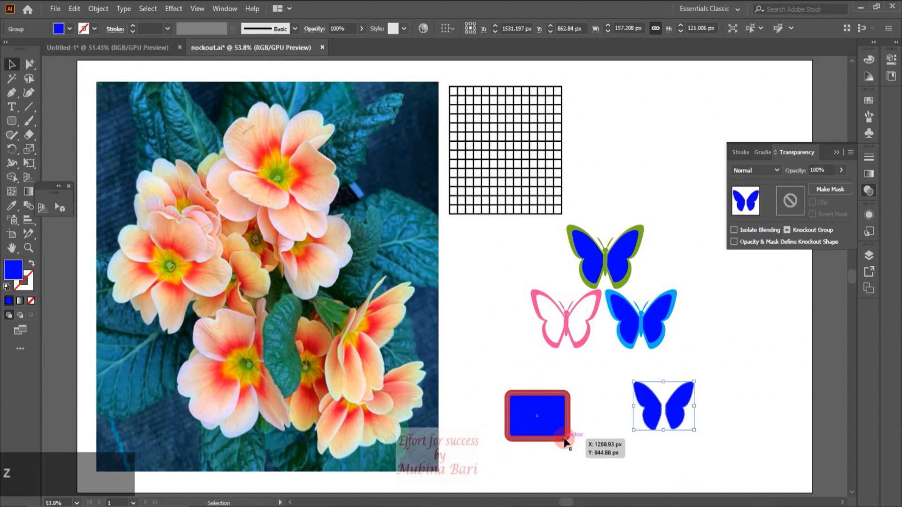
left_click(575, 426)
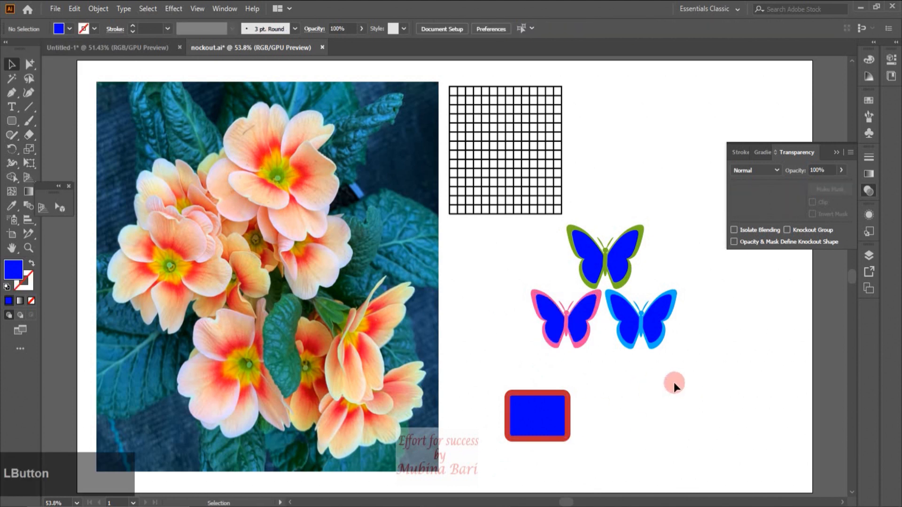
left_click(566, 436)
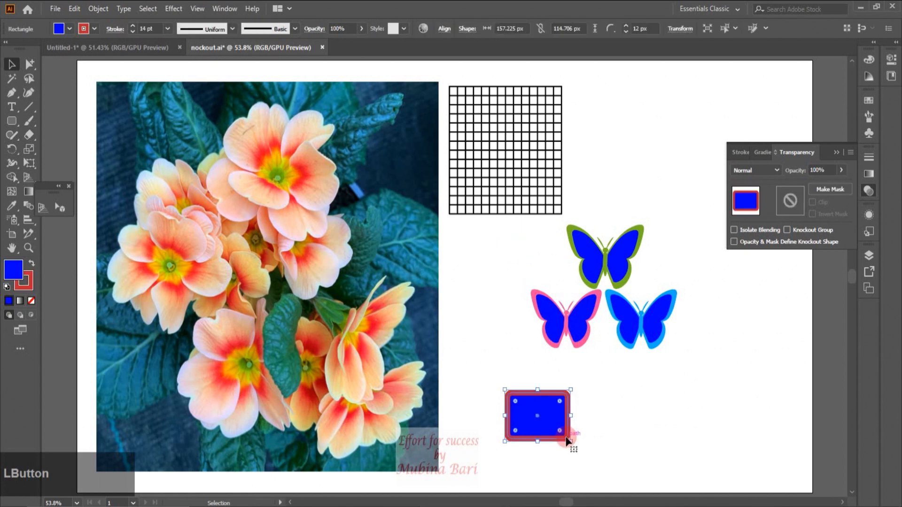
key("Delete")
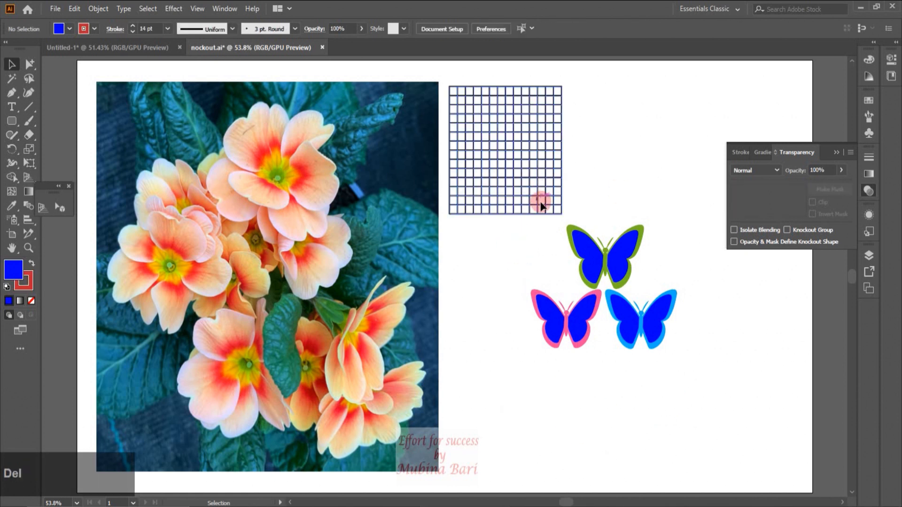
Step: Enlarge the grid to about 558 by 606 px and place it behind the three butterflies so they sit within it
mouse_move(540, 210)
left_mouse_down()
mouse_move(571, 227)
mouse_move(632, 301)
mouse_move(629, 335)
mouse_move(625, 340)
mouse_move(611, 329)
mouse_move(613, 339)
mouse_move(769, 453)
mouse_move(735, 454)
left_mouse_up()
left_click(678, 397)
mouse_move(663, 365)
left_mouse_down()
mouse_move(700, 407)
mouse_move(683, 365)
mouse_move(673, 365)
left_mouse_up()
left_click(507, 296)
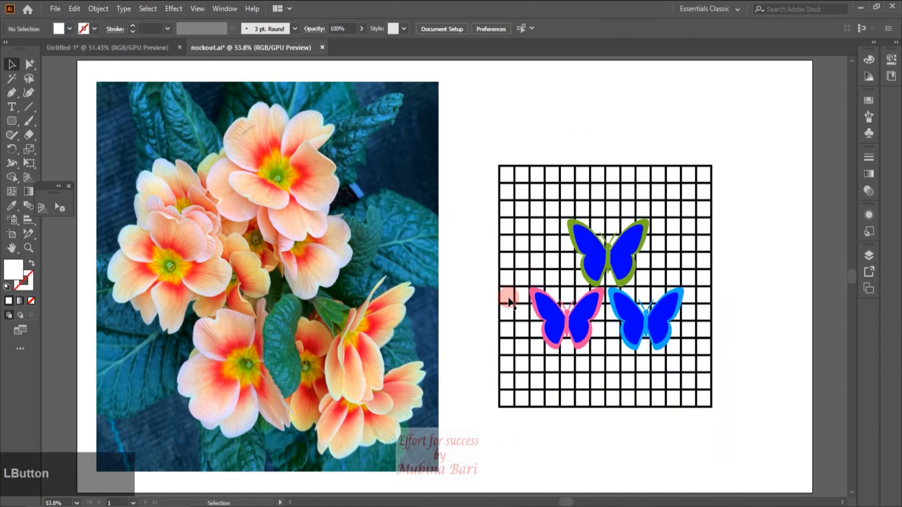
Step: Group the grid with the three butterflies and display the Transparency settings
left_click_drag(485, 151, 720, 437)
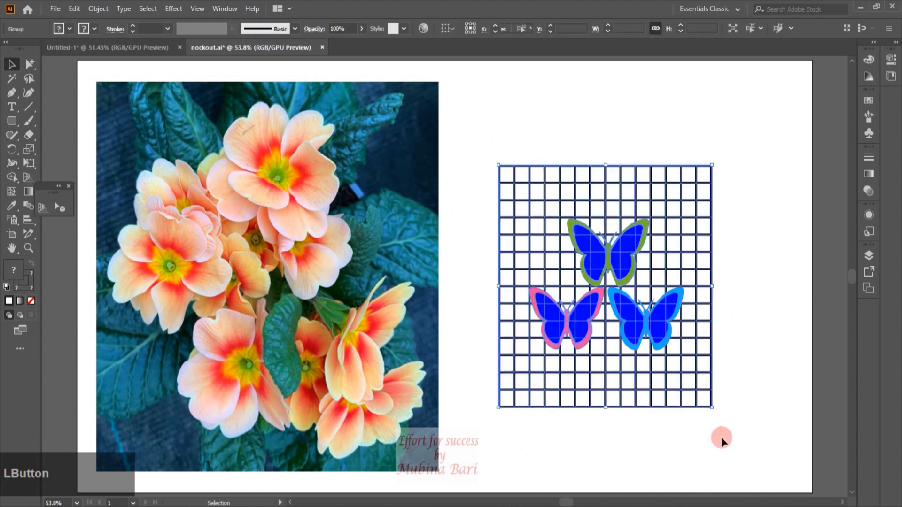
key("ctrl")
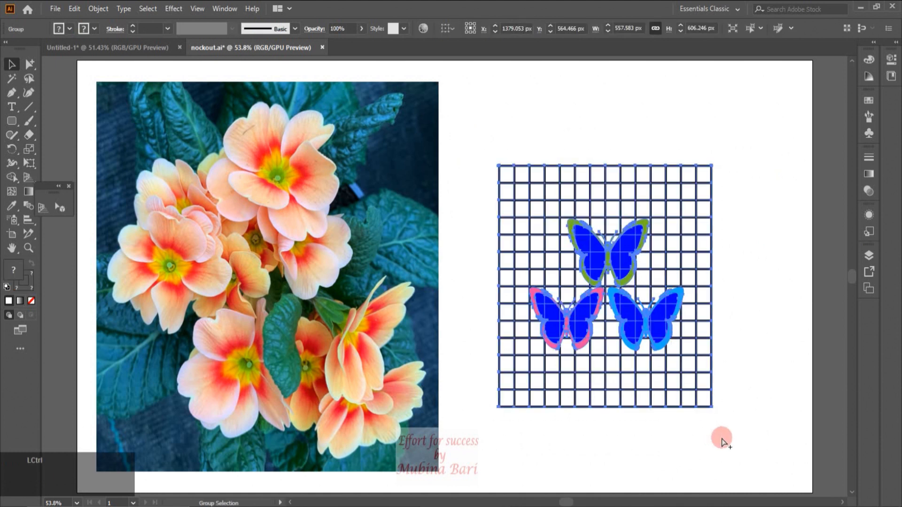
left_click(719, 435)
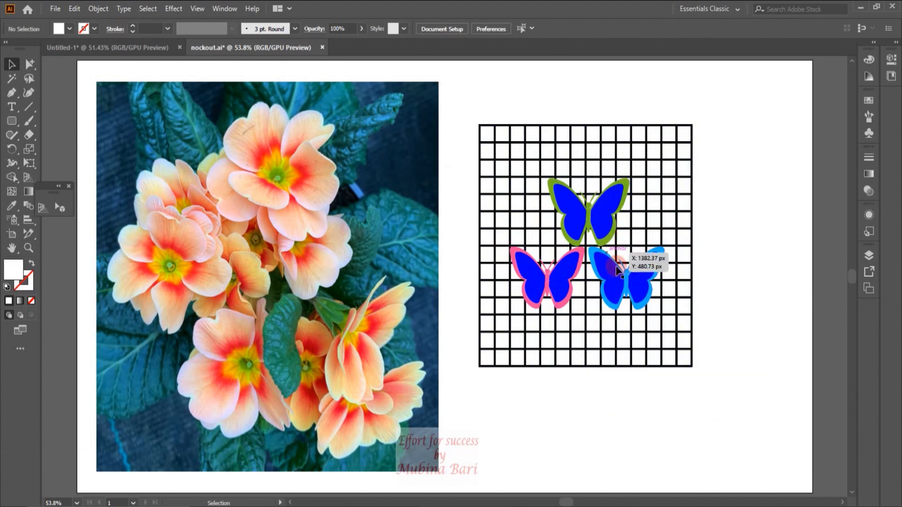
left_click(869, 192)
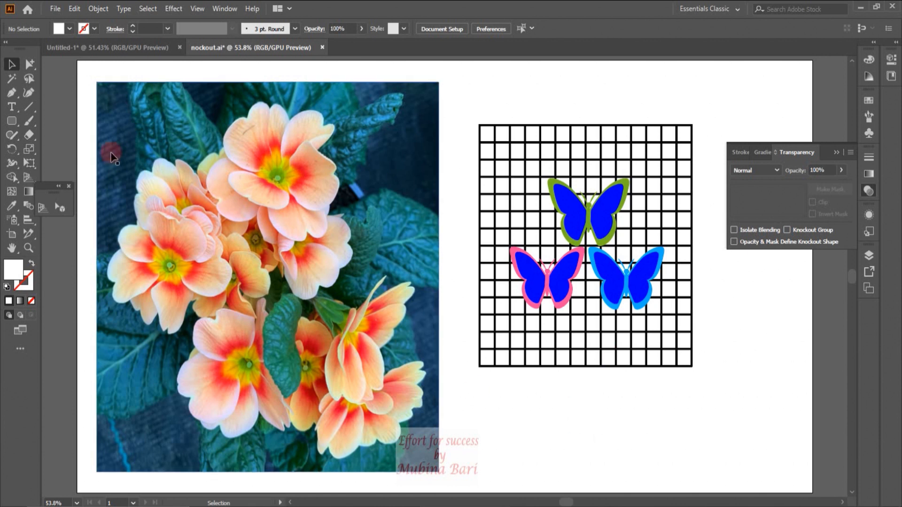
Step: Try selecting the blue wing shapes of all three butterflies one by one with the Group Selection tool, and deselect them
left_click_drag(29, 63, 89, 79)
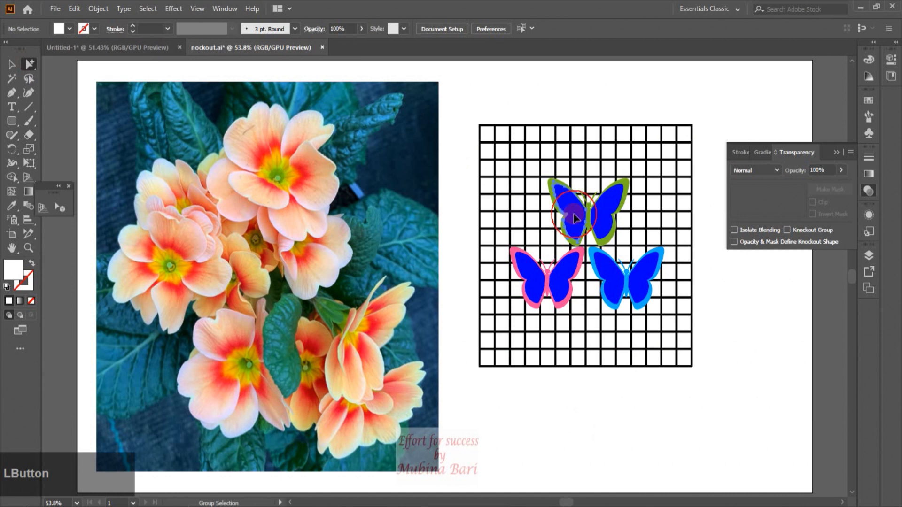
left_click(574, 216)
left_click(610, 214, "shift")
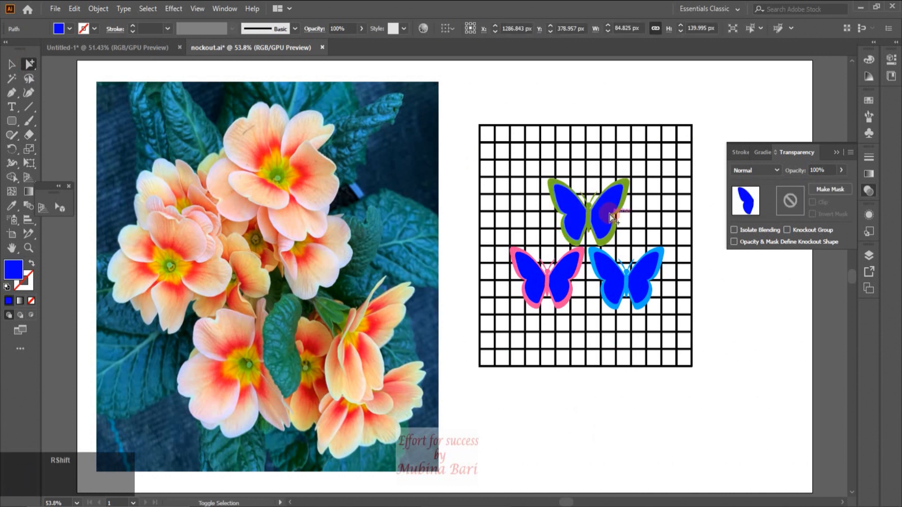
left_click(535, 284, "shift")
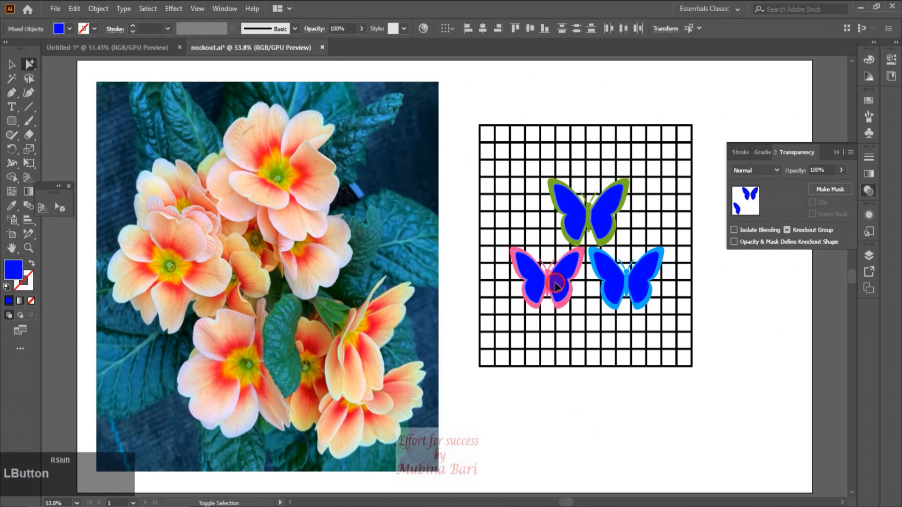
left_click(557, 288, "shift")
left_click(616, 280, "shift")
left_click(642, 283, "shift")
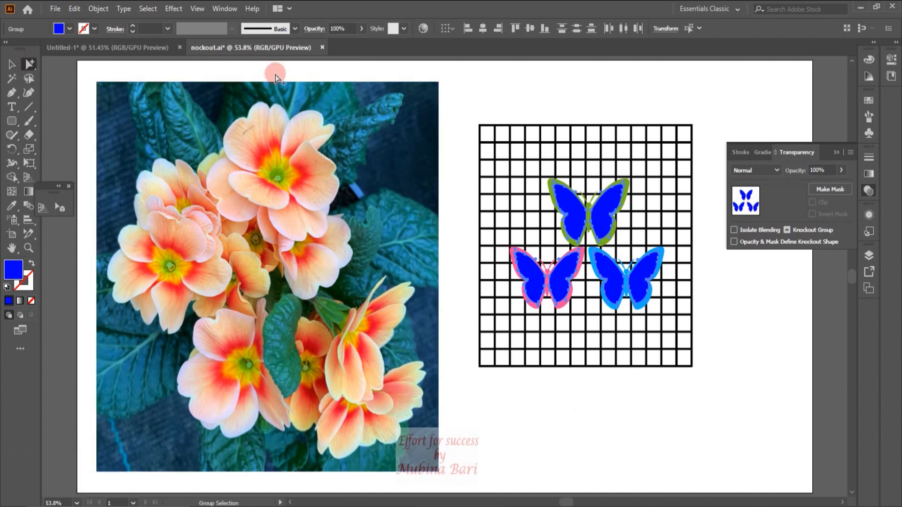
left_click(750, 332)
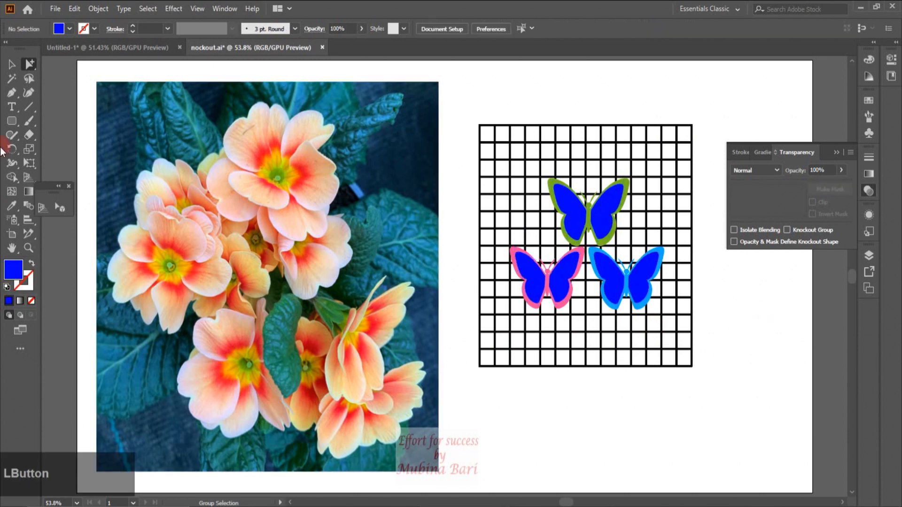
Step: Select all blue wing shapes by their shared fill color and reduce their opacity to 0%
left_click(574, 219)
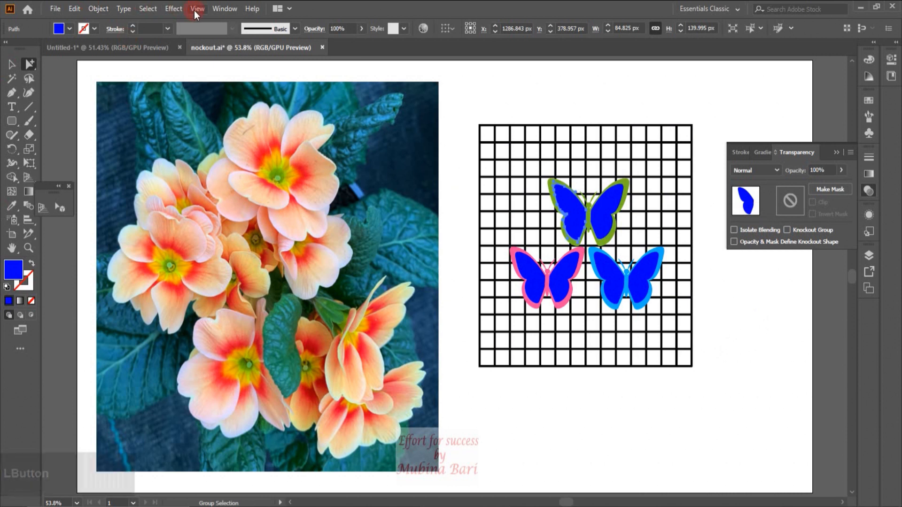
left_click(150, 10)
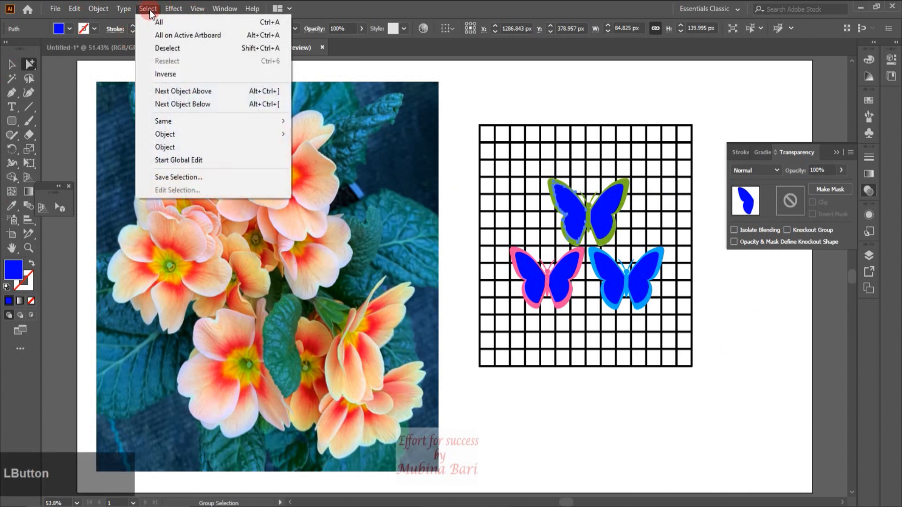
mouse_move(163, 122)
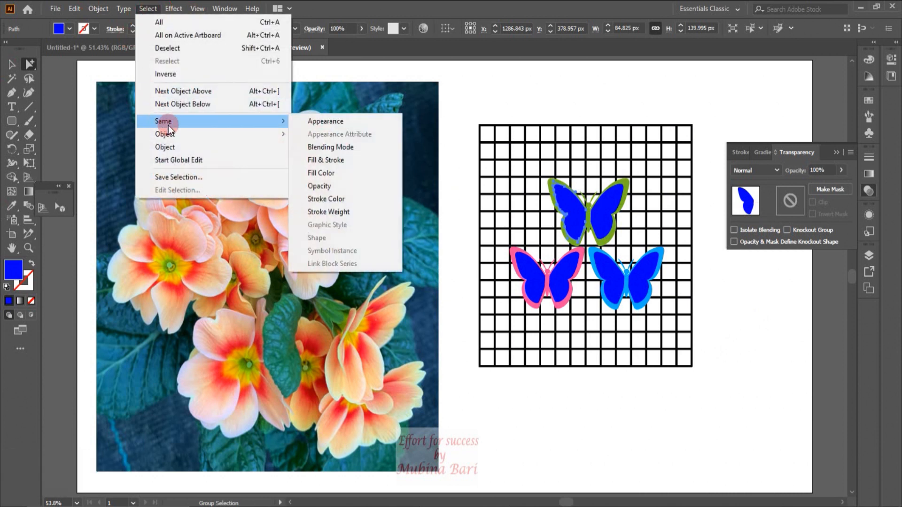
left_click(337, 174)
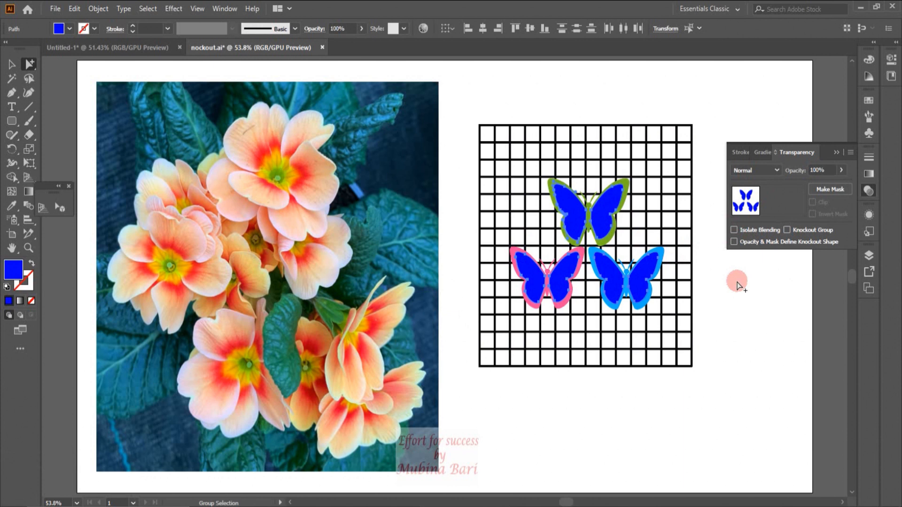
left_click(842, 170)
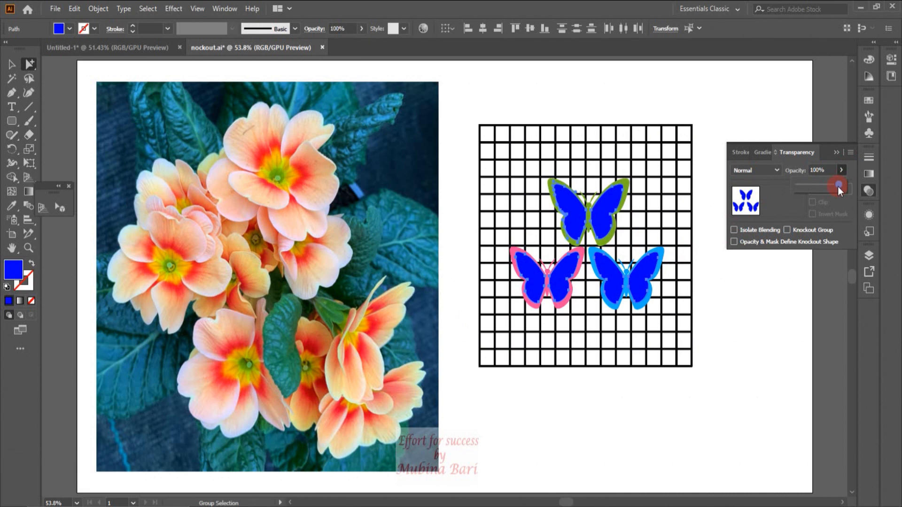
left_click_drag(839, 187, 795, 190)
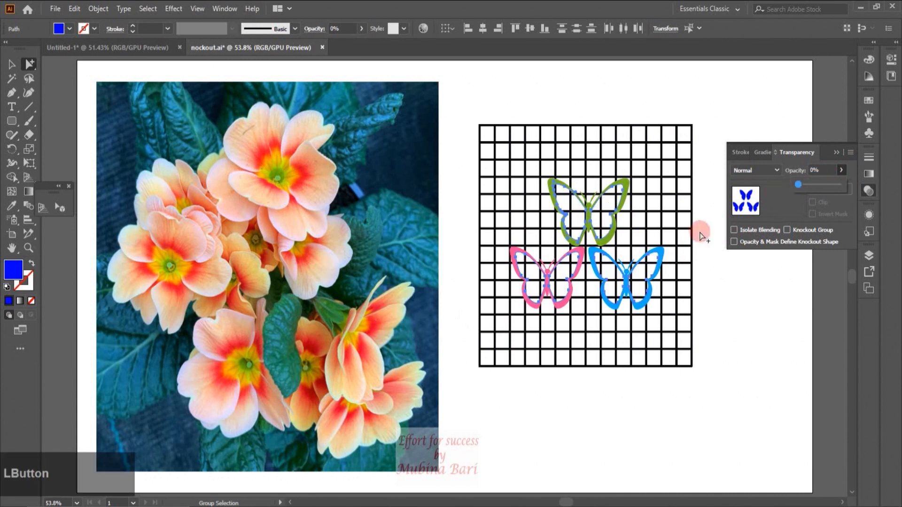
left_click(618, 137)
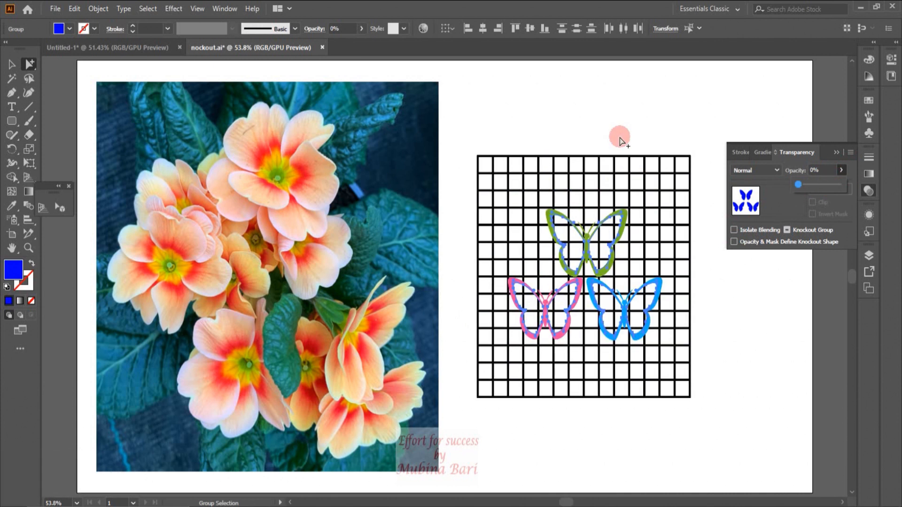
left_click(517, 301)
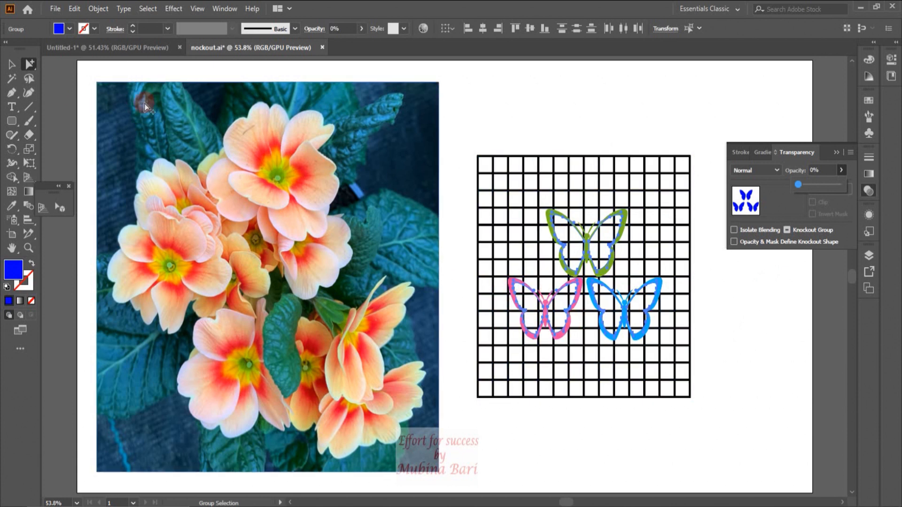
Step: Turn on Knockout Group for the whole group of grid and butterflies, and deselect it
left_click(10, 65)
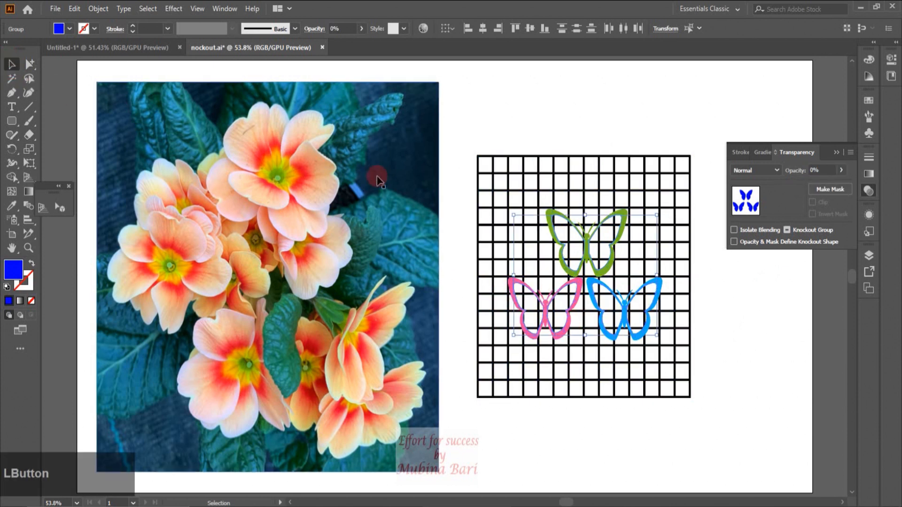
left_click(478, 159)
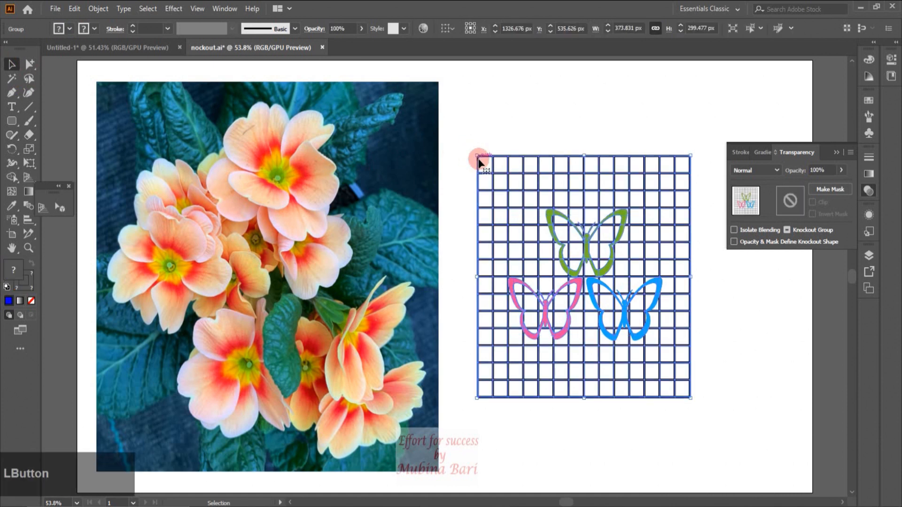
left_click_drag(478, 161, 667, 403)
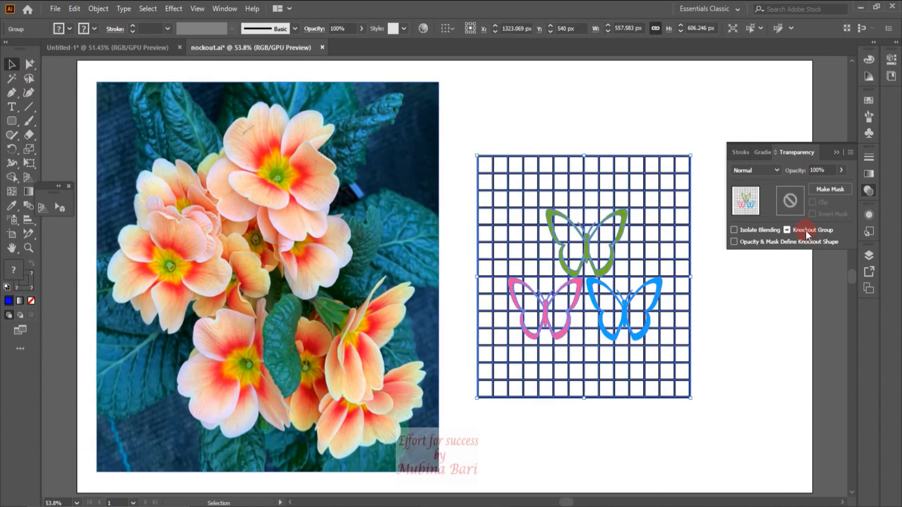
left_click(786, 230)
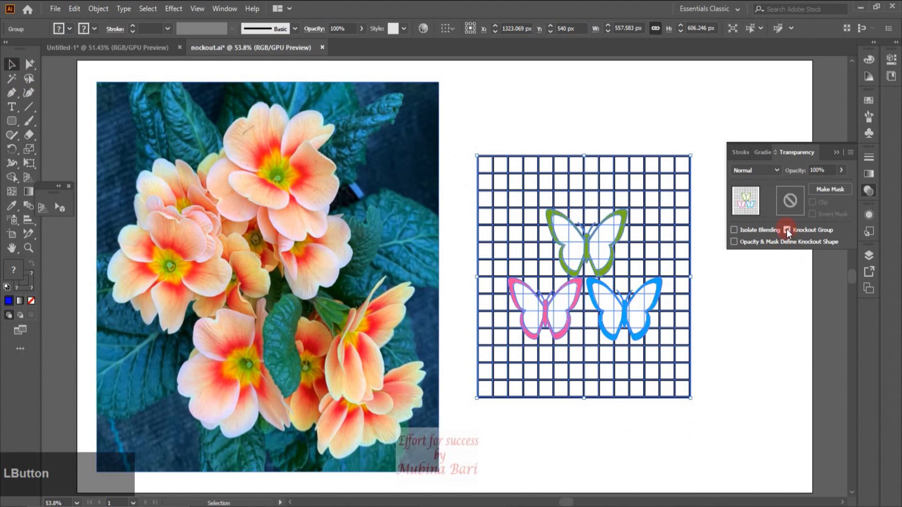
left_click(714, 342)
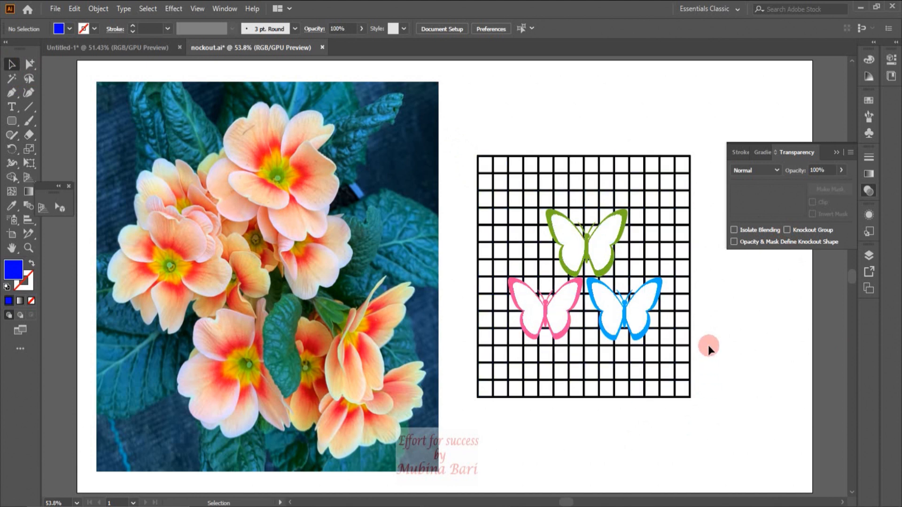
Step: Move the grid-and-butterflies group onto the flower photo and scale it up to cover the photo
left_click_drag(599, 398, 235, 324)
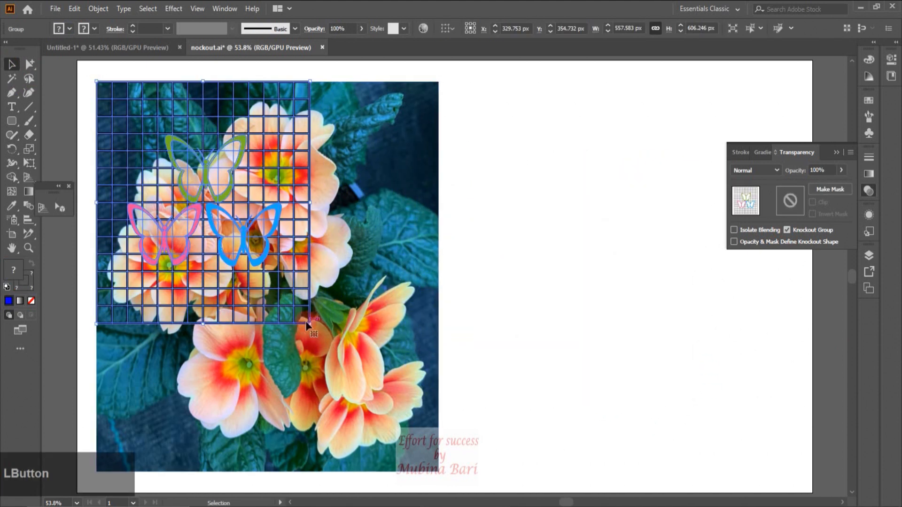
left_click_drag(309, 323, 440, 483)
left_click(555, 337)
Step: Examine the three butterflies' knocked-out wing areas over the flower photo up close
key("z")
left_click_drag(175, 186, 256, 250)
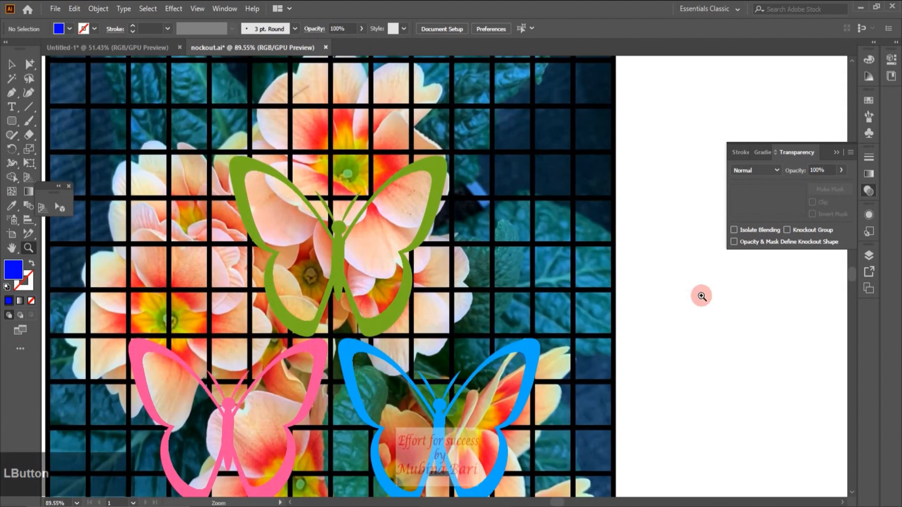
key("h")
left_click_drag(213, 327, 334, 290)
left_click(12, 63)
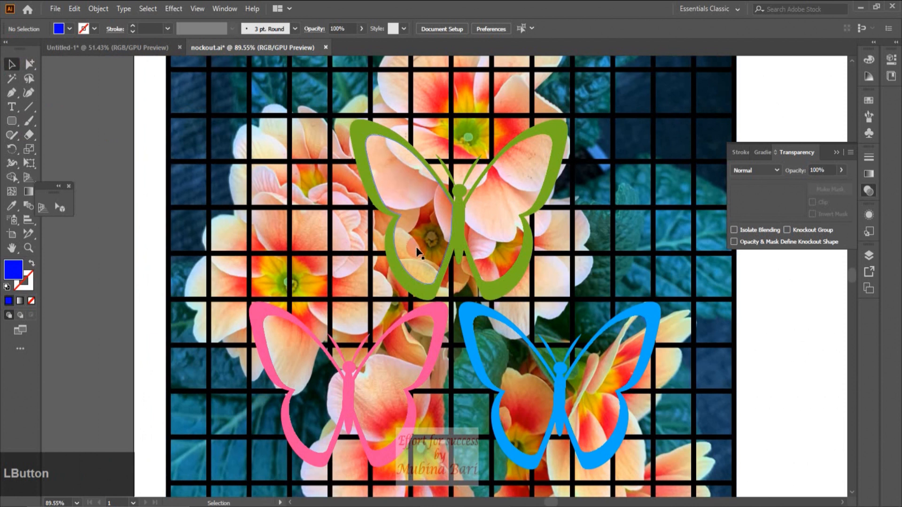
left_click(341, 268)
left_click(146, 446)
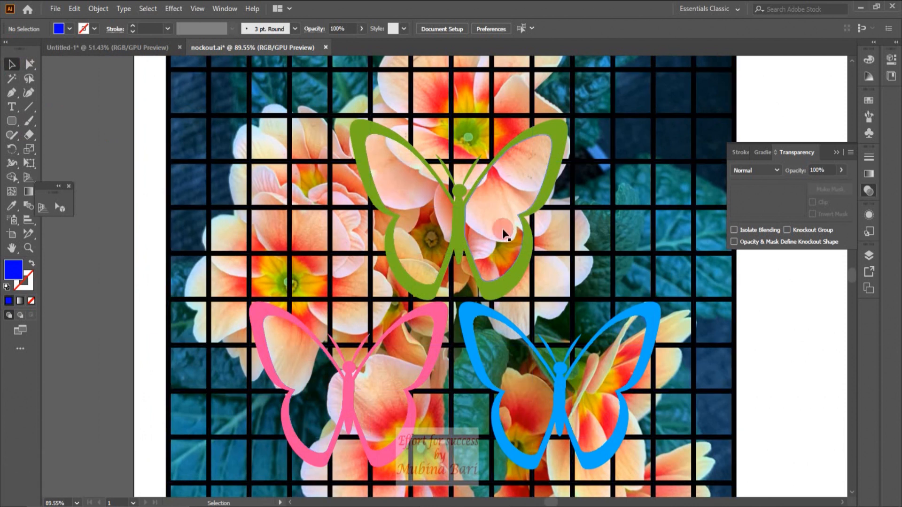
Step: Select both wing shapes inside the green butterfly with the Group Selection tool
left_click(29, 64)
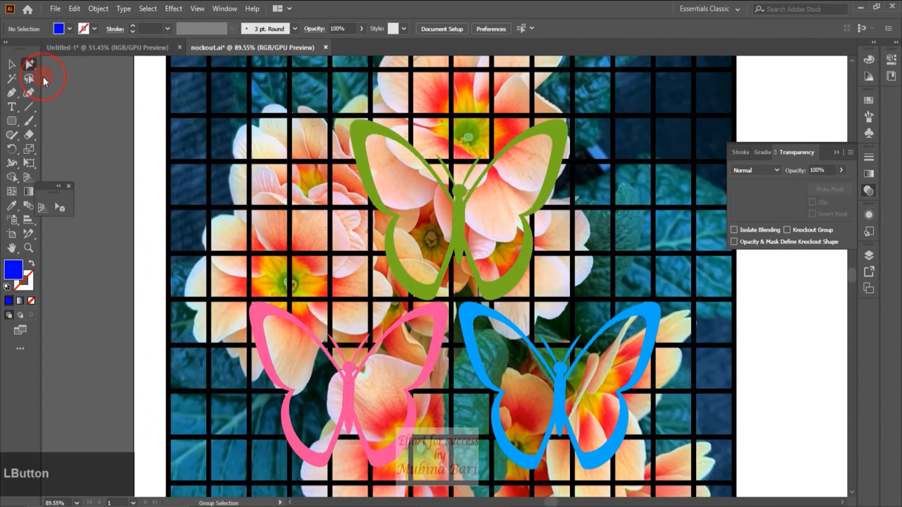
left_click(422, 214)
left_click(500, 216, "shift")
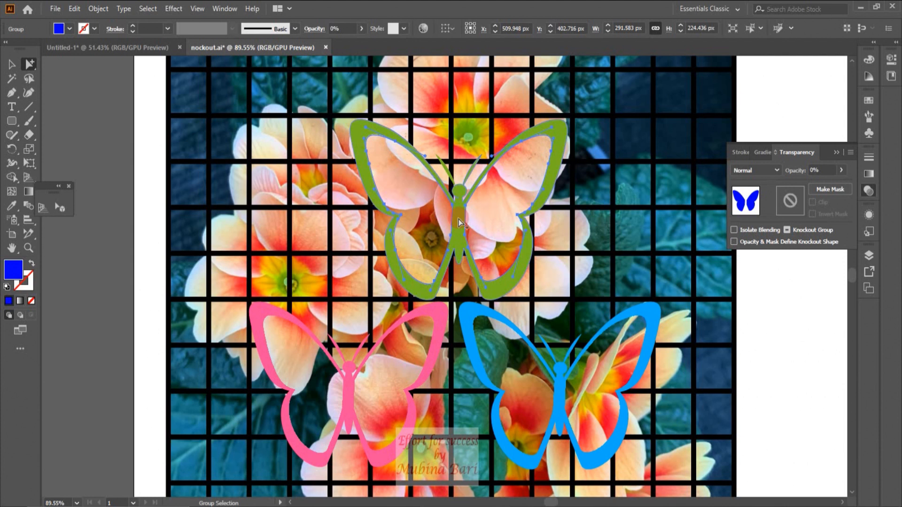
Step: Try 61% opacity on the green butterfly's wing shapes and return them to 0%
left_click(842, 171)
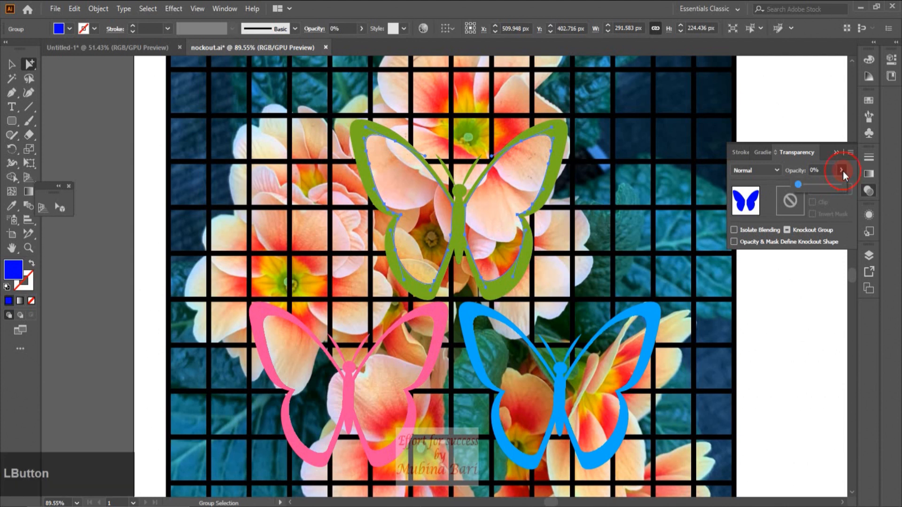
left_click_drag(799, 185, 824, 185)
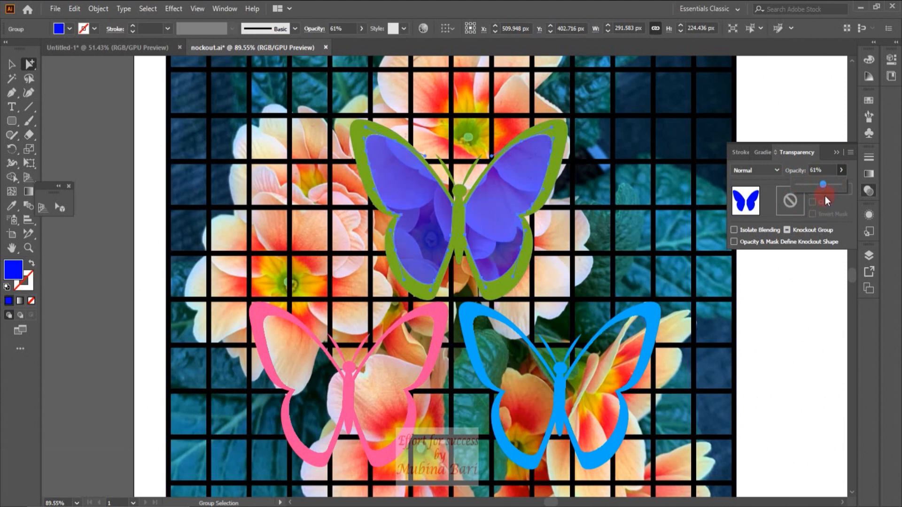
left_click_drag(822, 186, 786, 193)
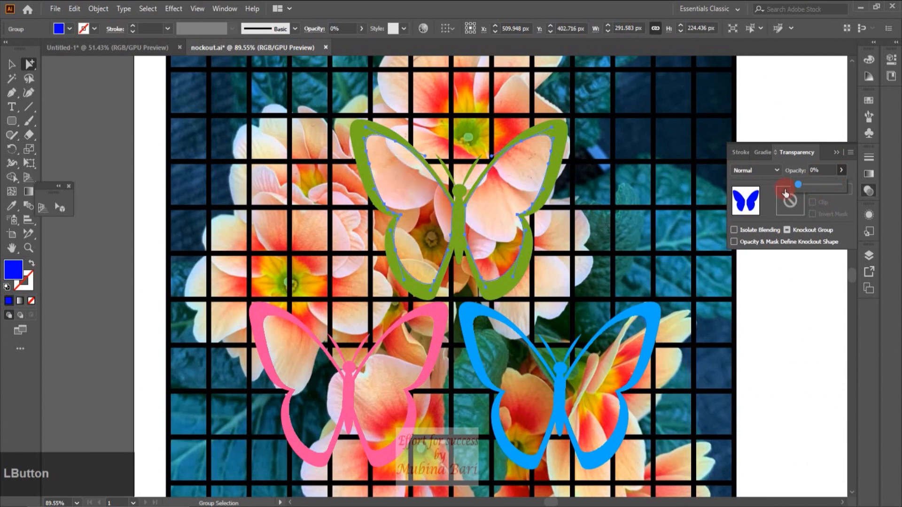
Step: Set the green butterfly's wing shapes to the Darken blending mode at 100% opacity
left_click(778, 170)
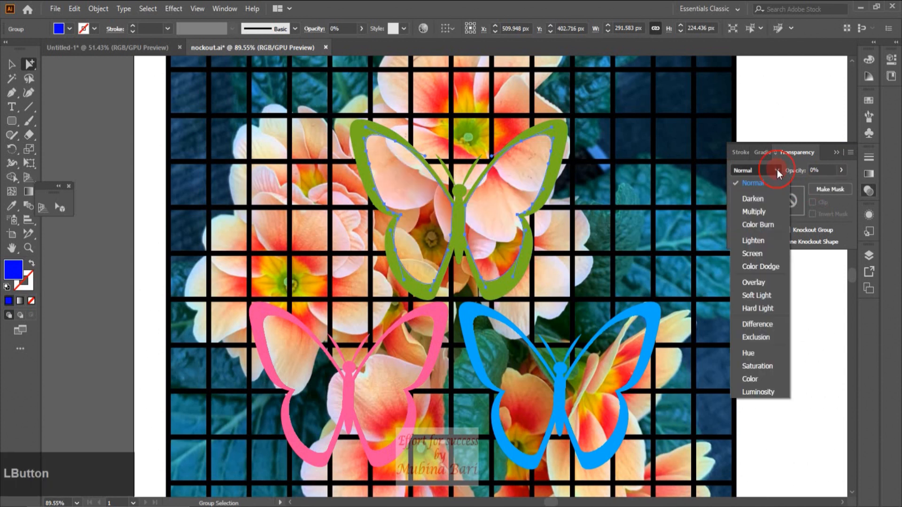
left_click(754, 199)
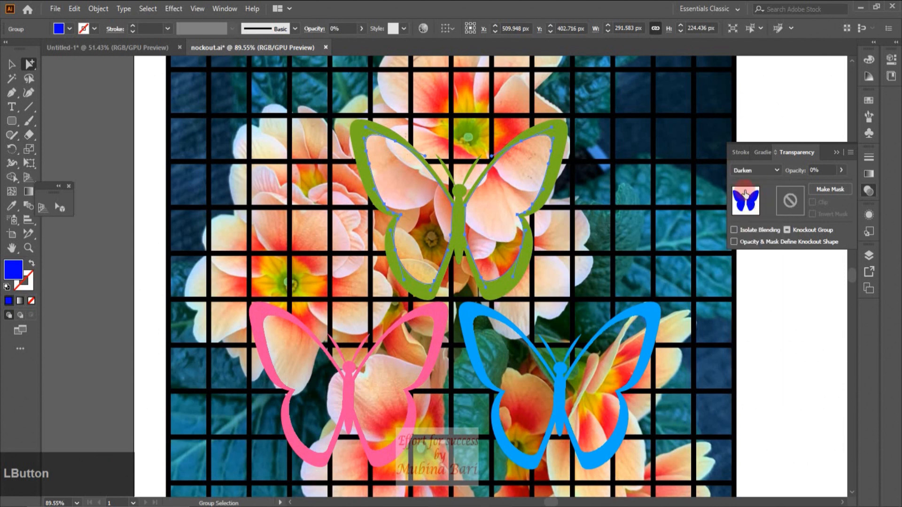
left_click(822, 170)
left_click(841, 170)
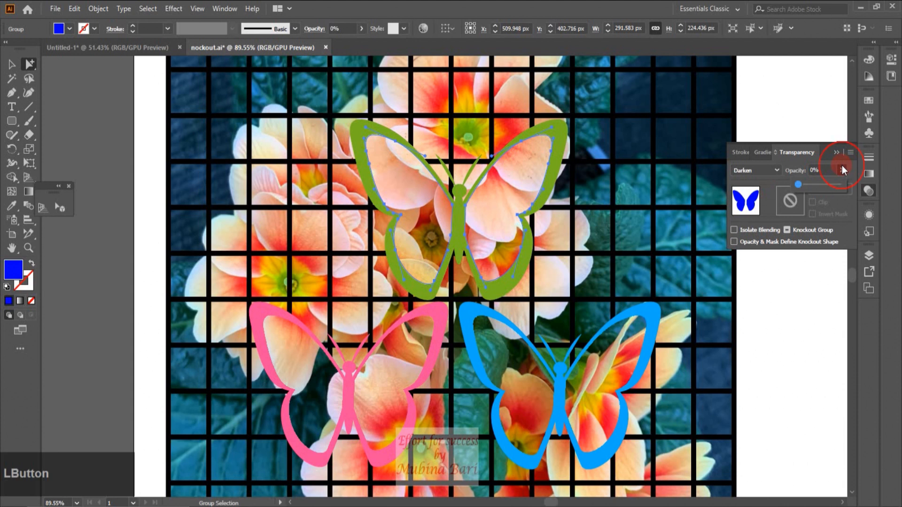
left_click_drag(799, 186, 846, 182)
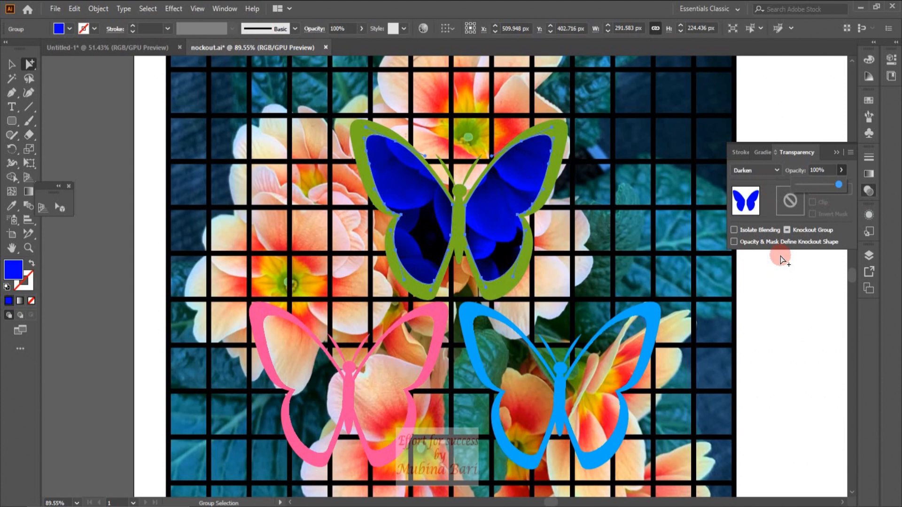
Step: Enable Opacity & Mask Define Knockout Shape for the wing shapes, lower their opacity to 67%, and compare with the option off and on
left_click(734, 242)
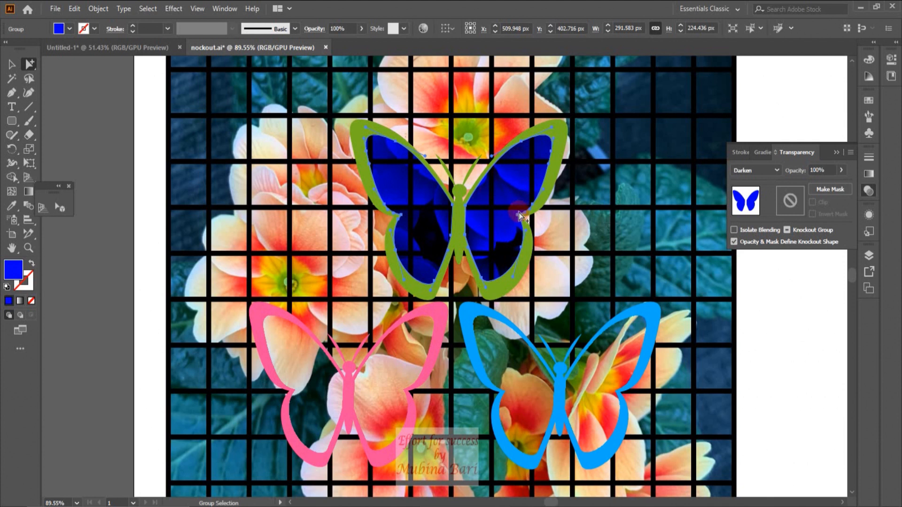
left_click(841, 170)
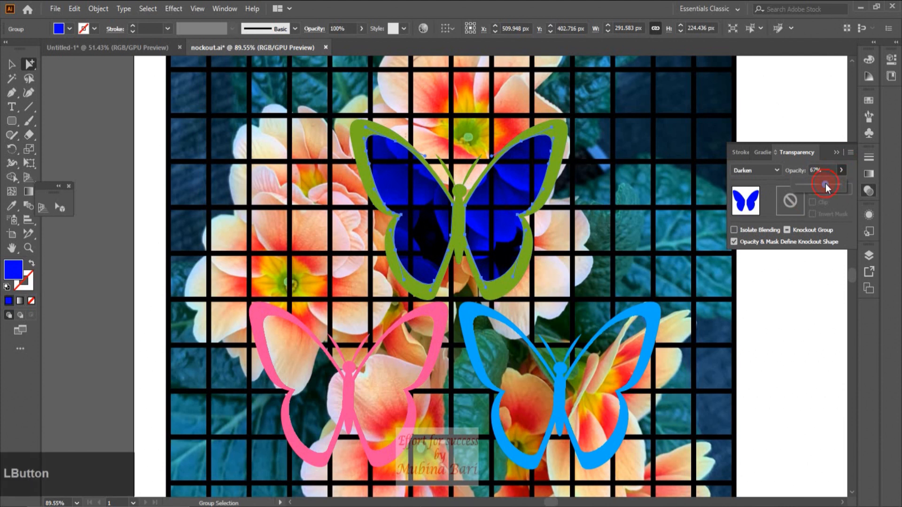
left_click(826, 185)
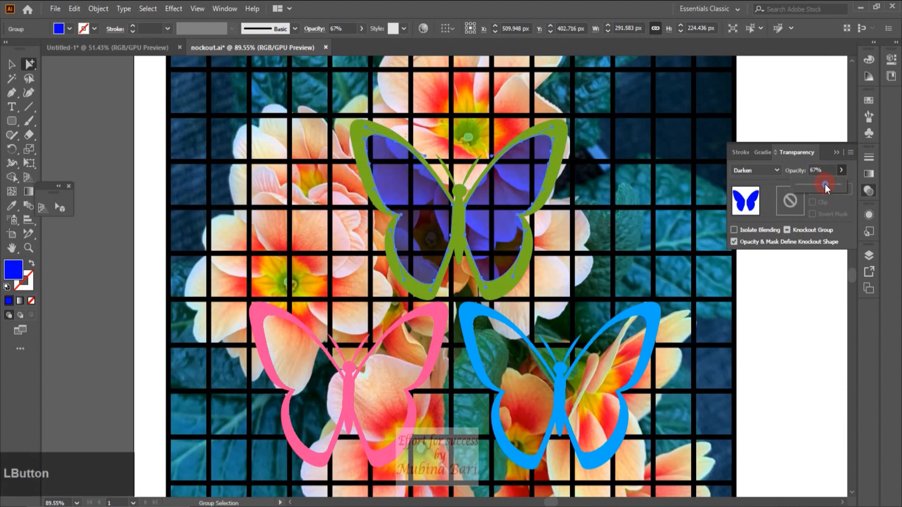
left_click(734, 242)
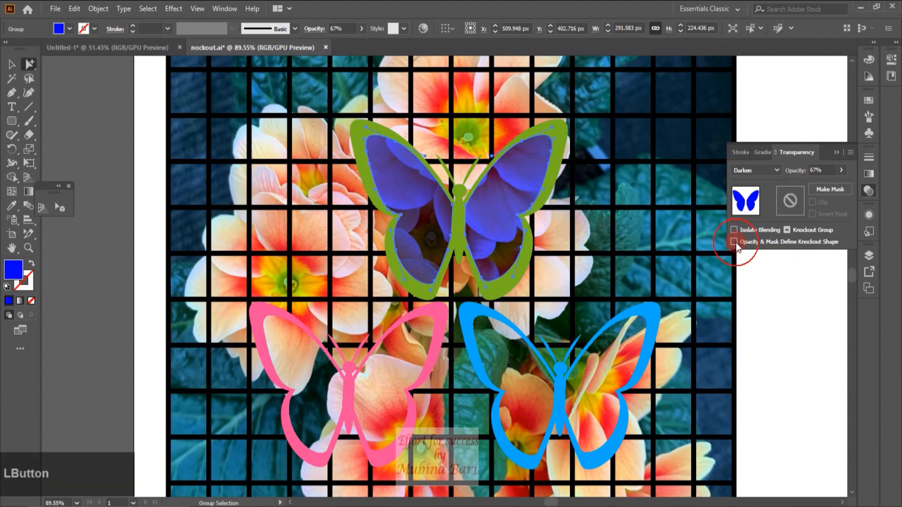
left_click(735, 241)
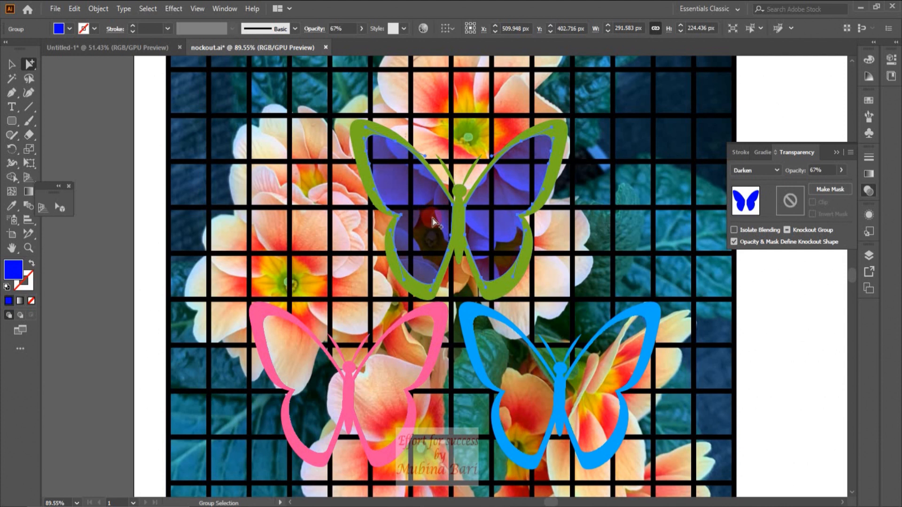
Step: Try red, orange and pink fills on the green butterfly's wing shapes and settle on red
left_click(69, 28)
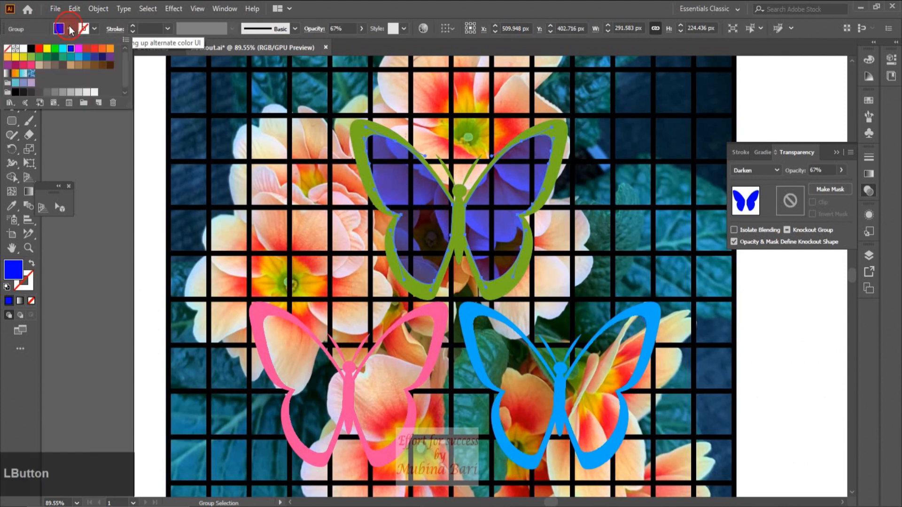
left_click(38, 49)
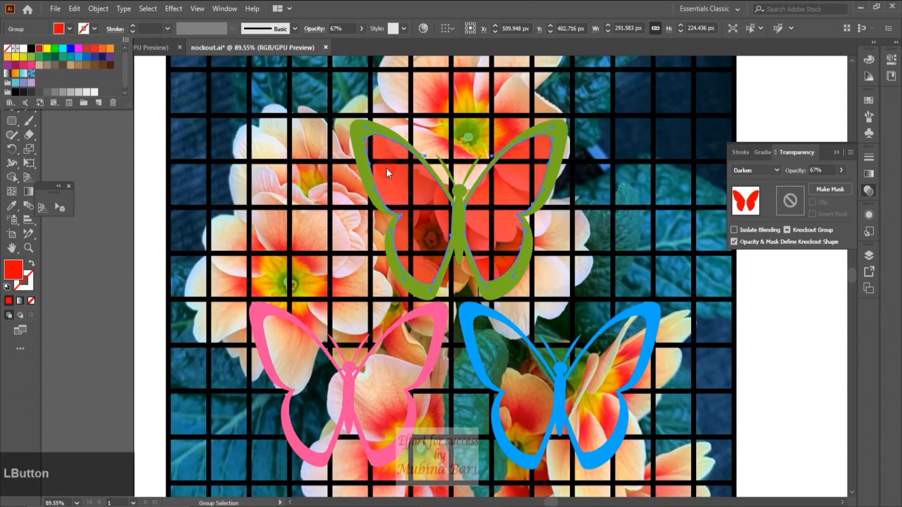
left_click(102, 49)
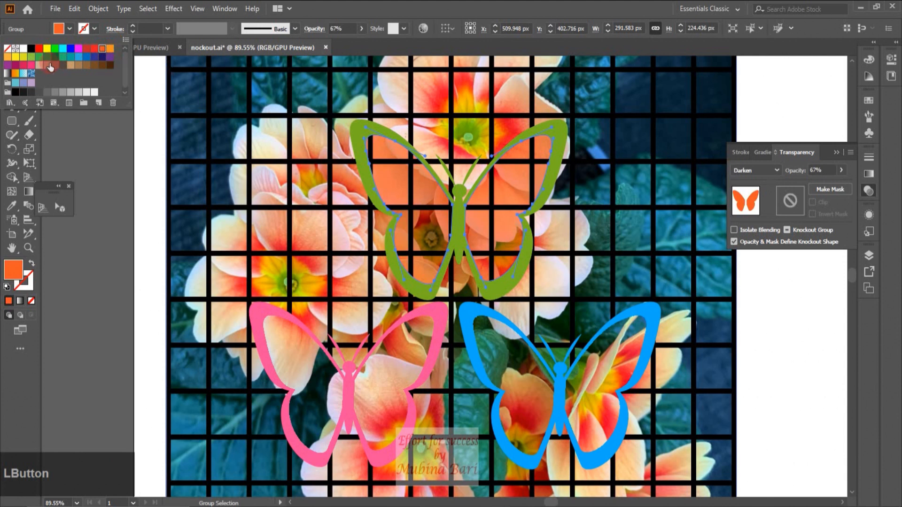
left_click(31, 66)
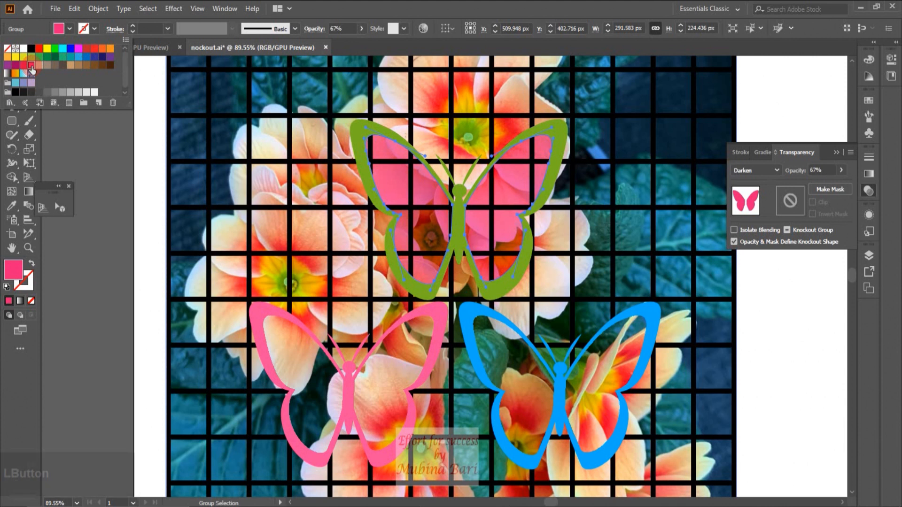
left_click(39, 49)
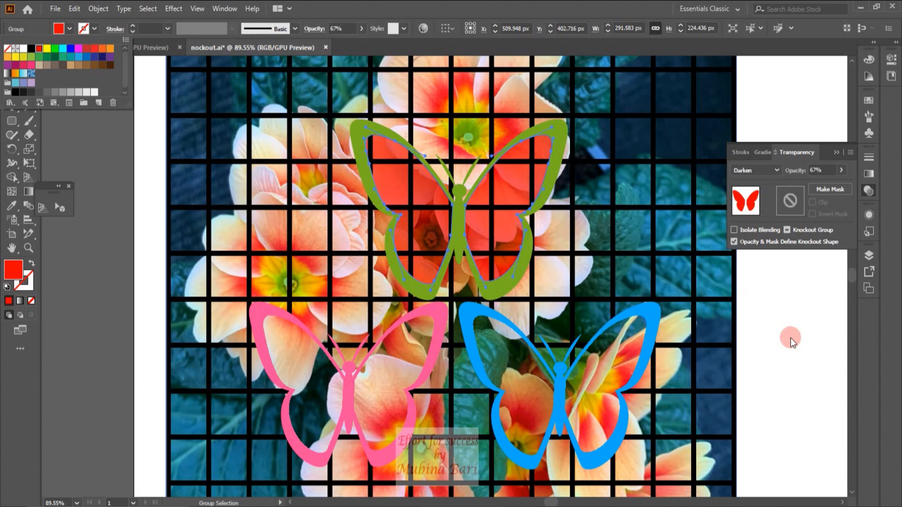
Step: Start flattening the transparency of the selected red wing shapes
left_click(100, 11)
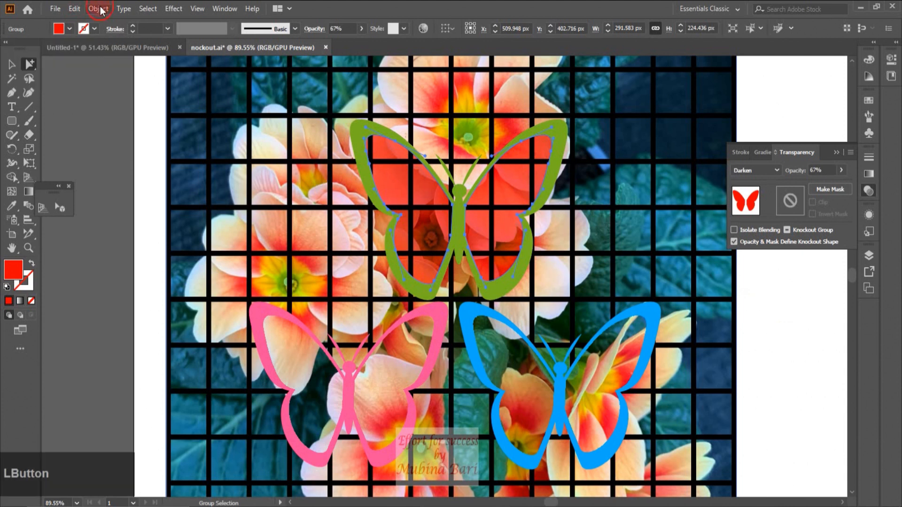
left_click(99, 9)
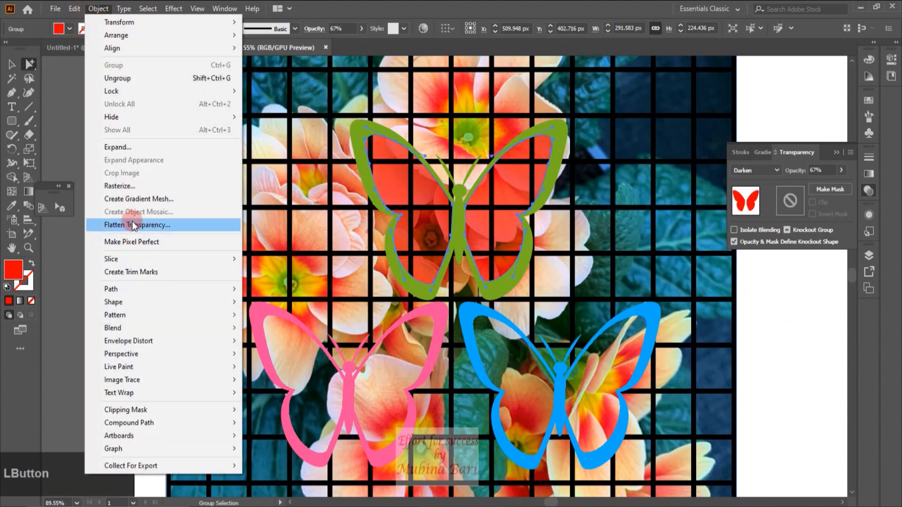